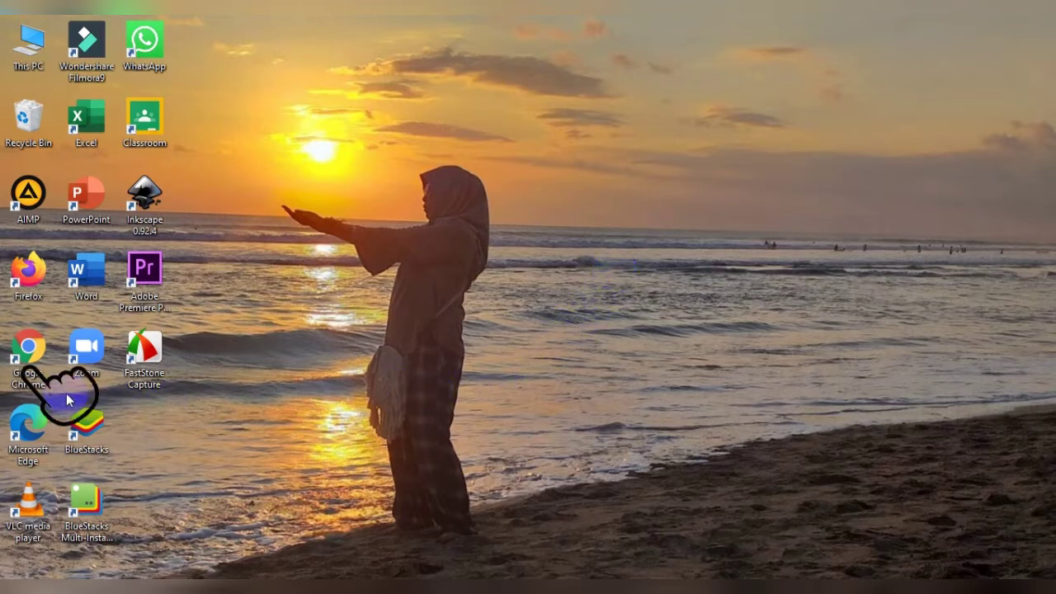
Step: Launch Chrome, maximize the window and search Google for 'google classroom'
double_click(27, 362)
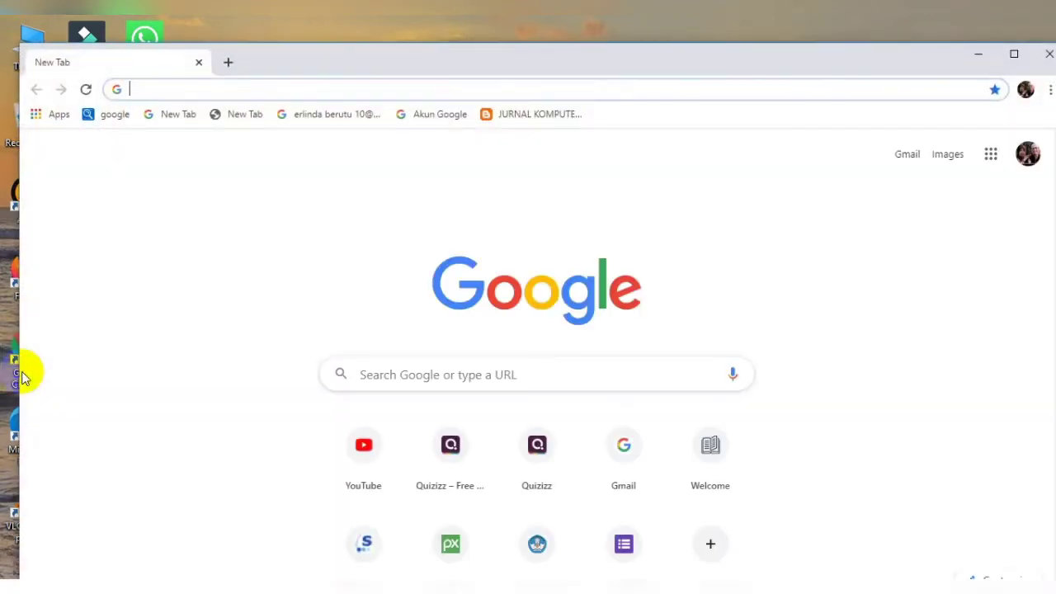
click(1013, 53)
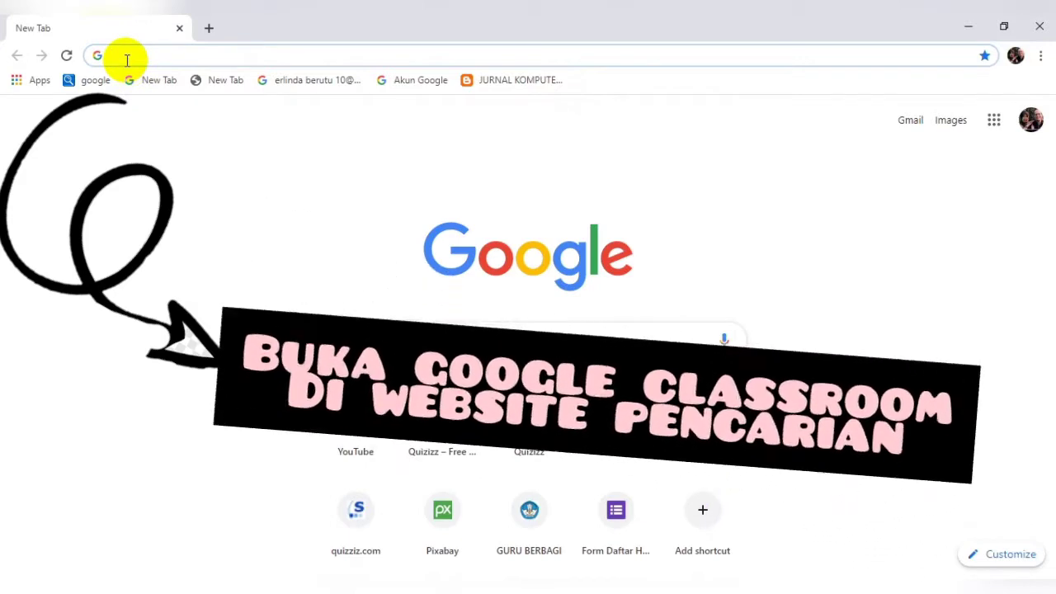
text(google)
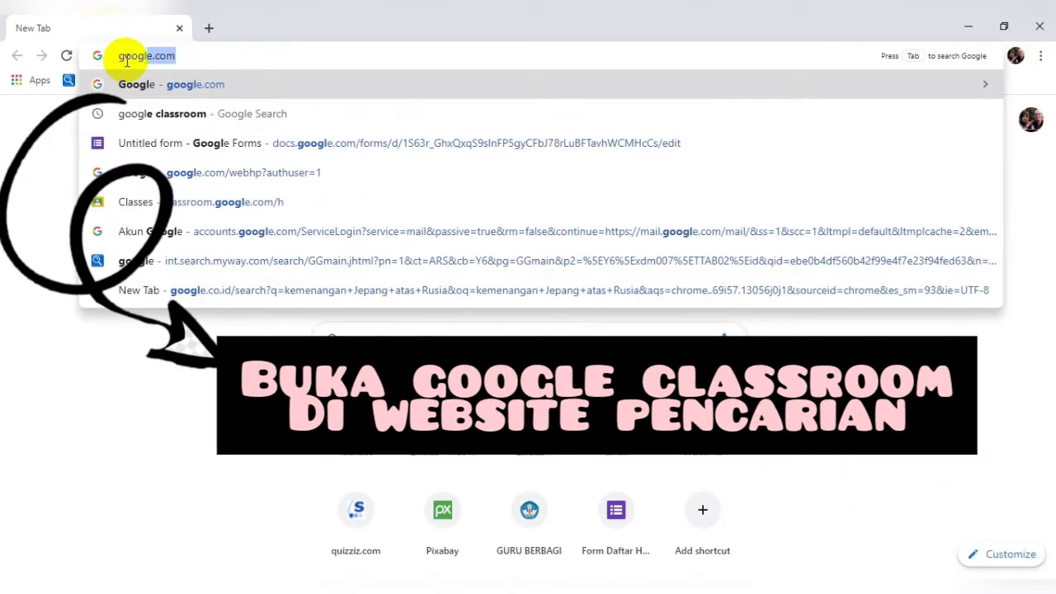
text( cl)
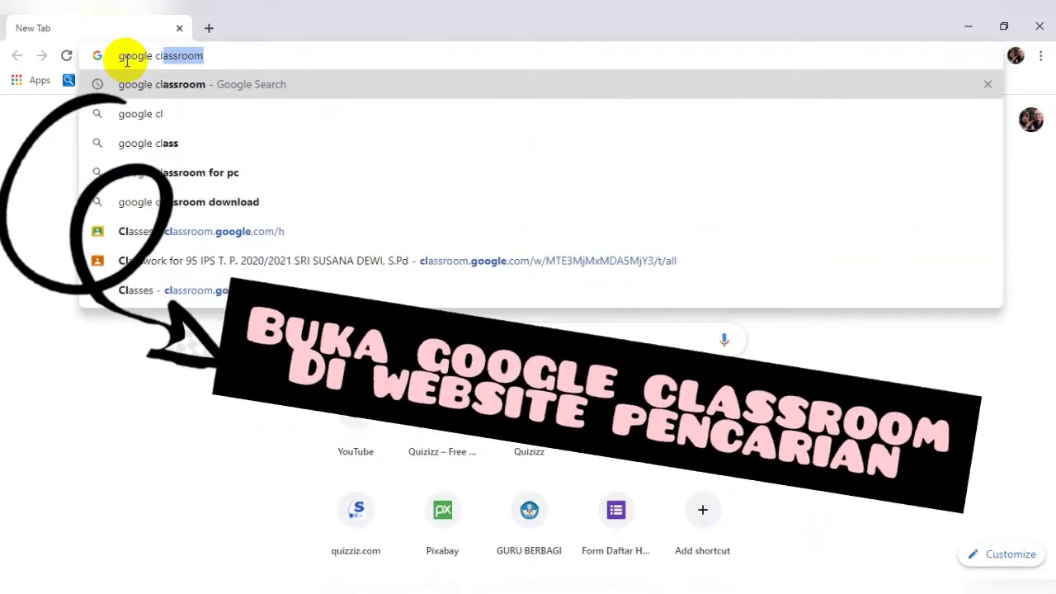
click(134, 82)
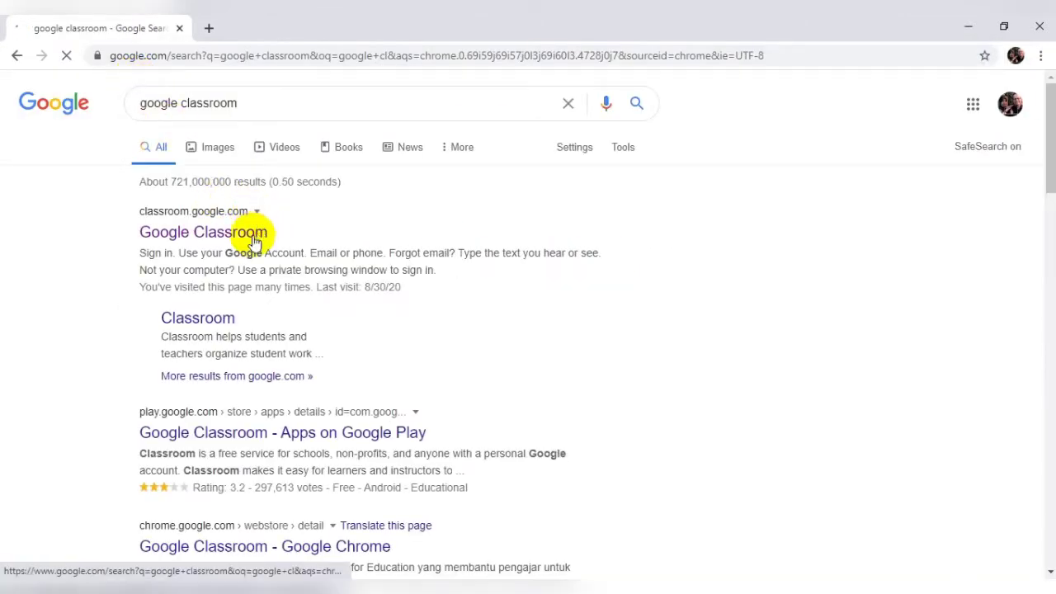
Step: Open the classroom.google.com result from the search listing
click(189, 241)
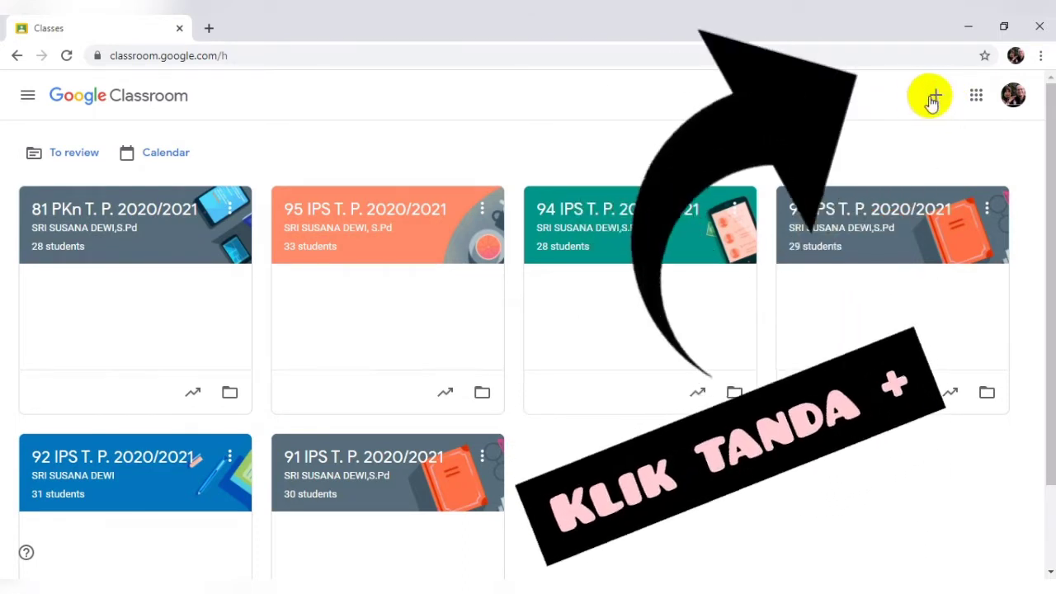
Step: Choose Create class and accept the school-use notice to reach the blank class form
click(934, 99)
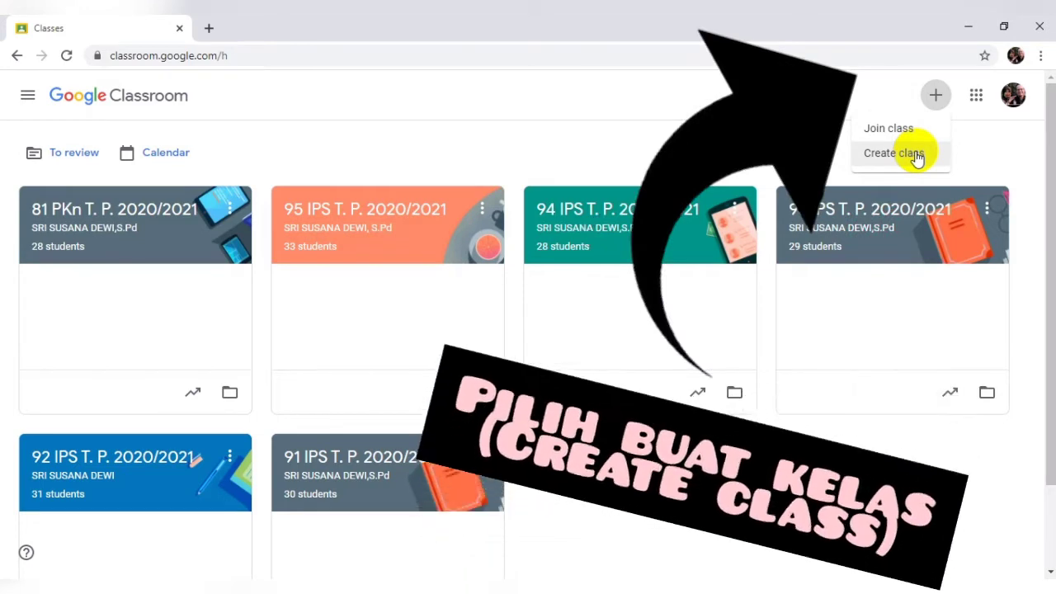
click(916, 155)
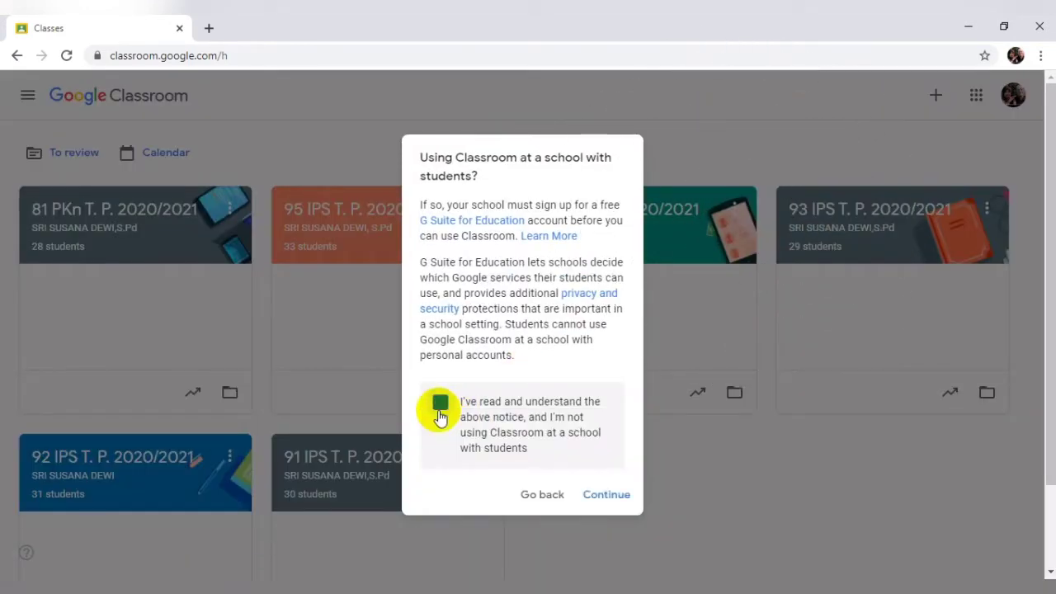
click(607, 495)
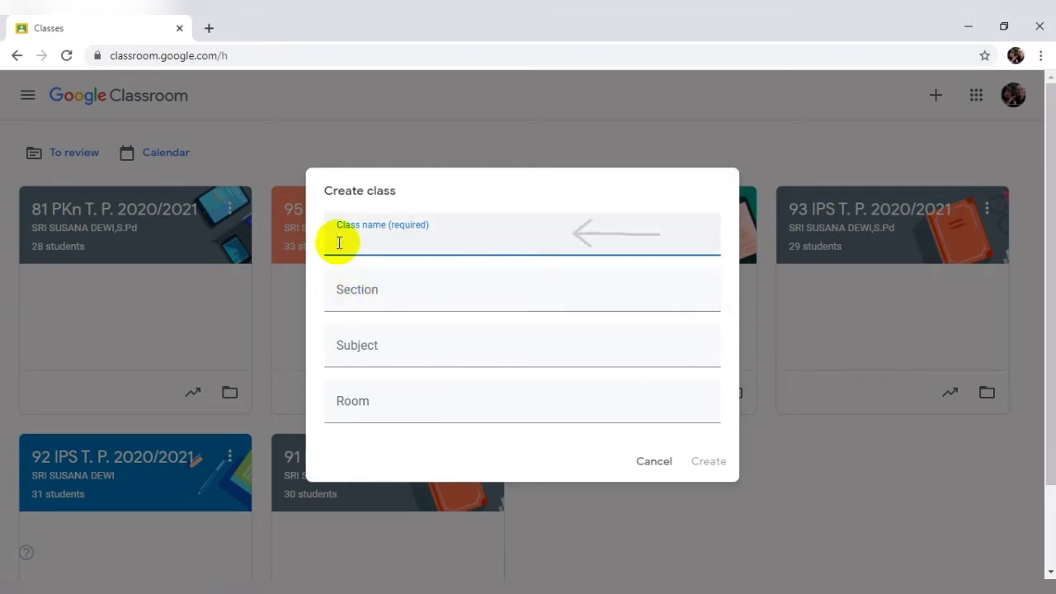
Step: Name the class KELAS IPS "ToC GOOGLE CLASSROOM" and enter the teacher's name as the section
text(KE)
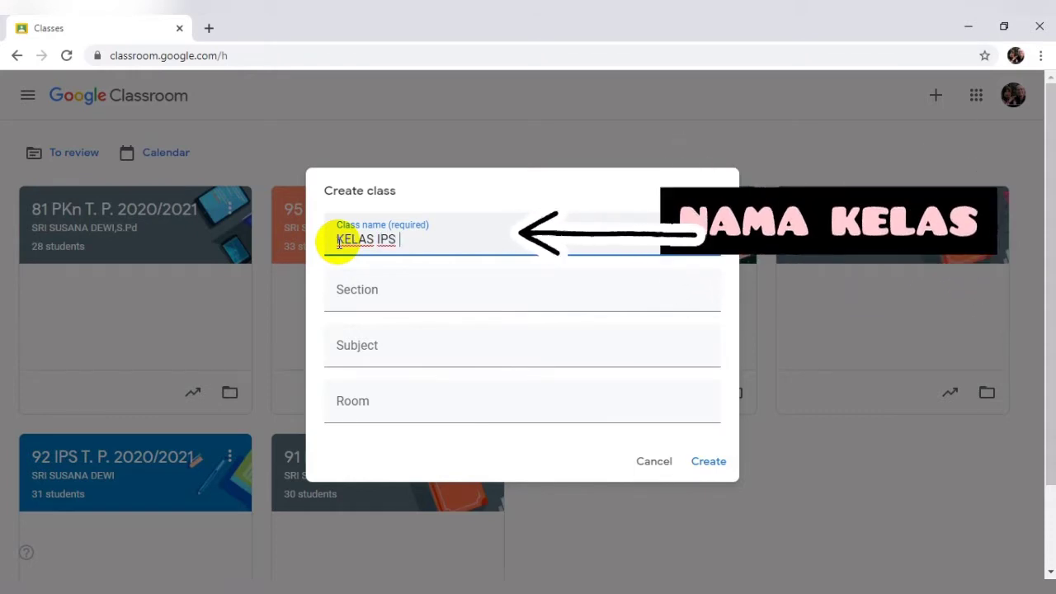
text(LAS IPS "T)
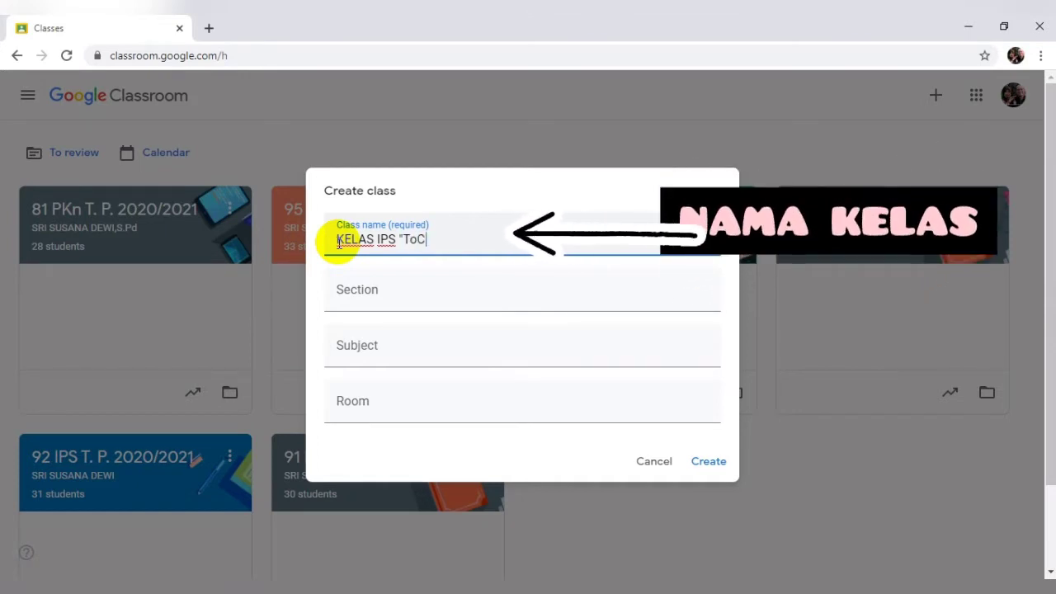
text(oC GOOGLE)
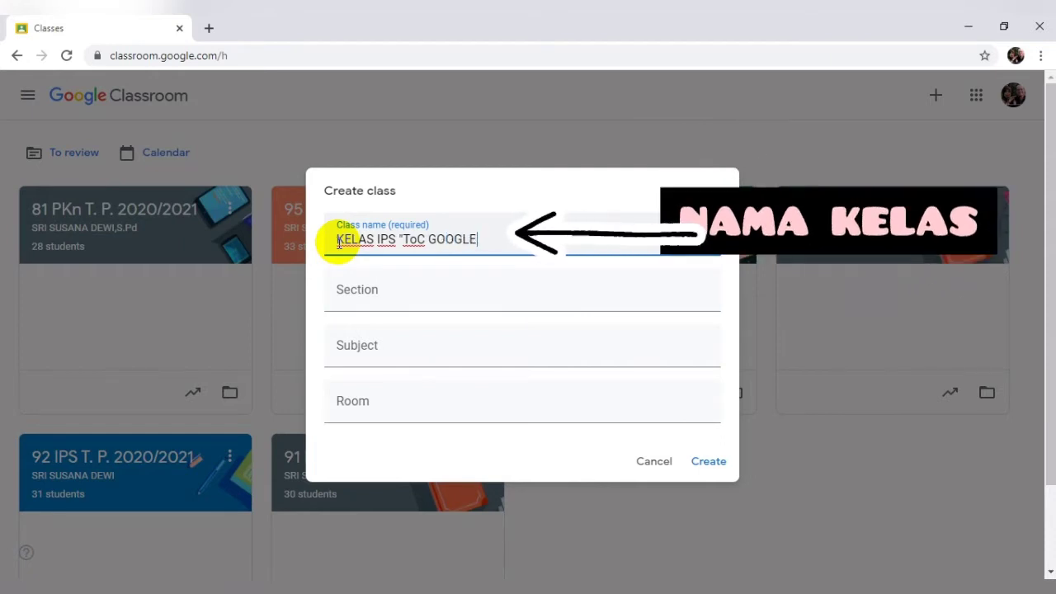
text( CLA)
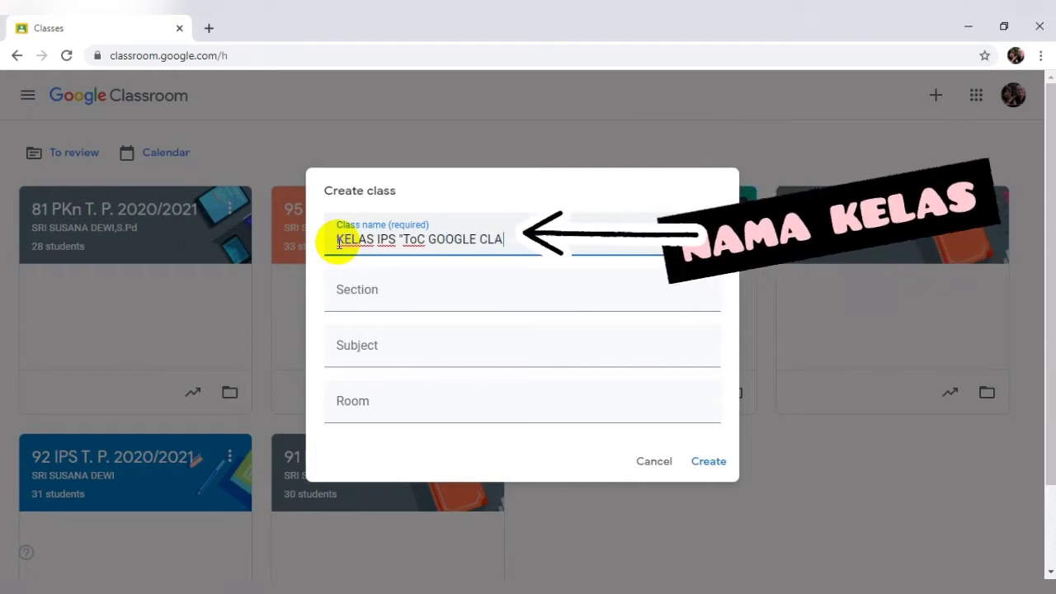
text(SS.OO)
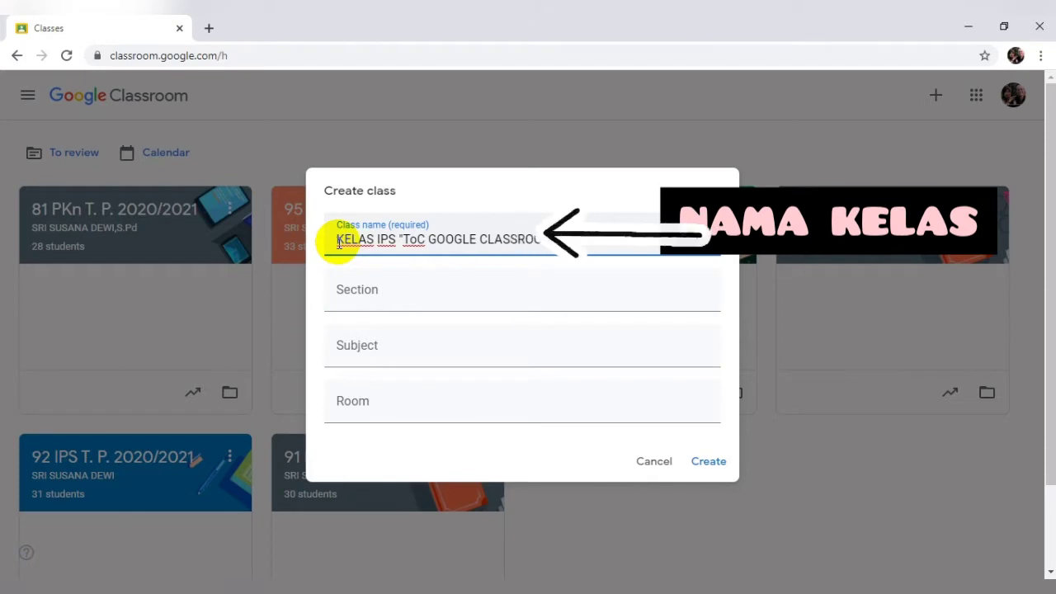
text(M)
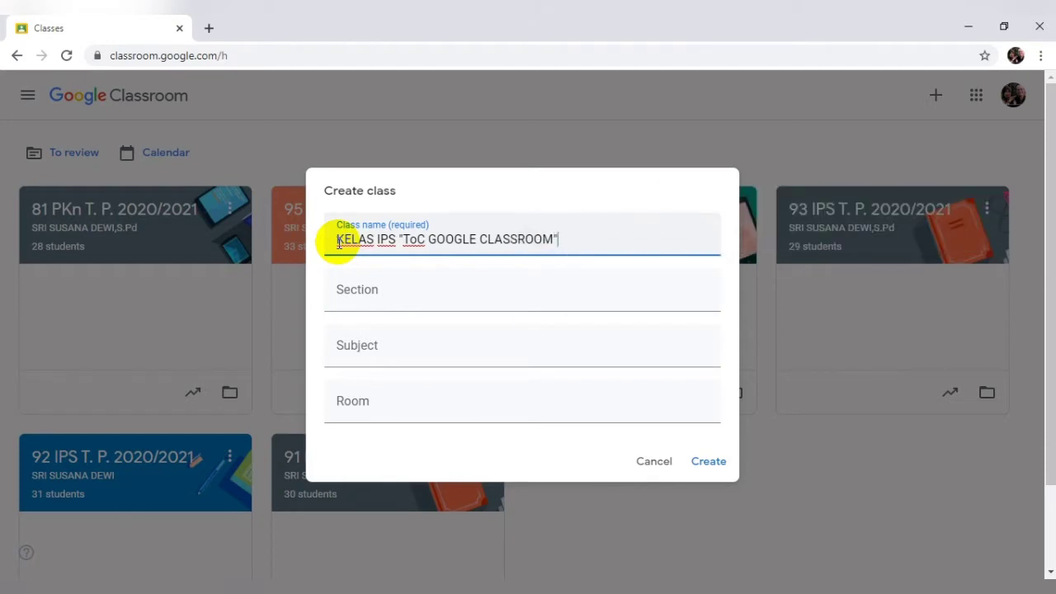
click(358, 295)
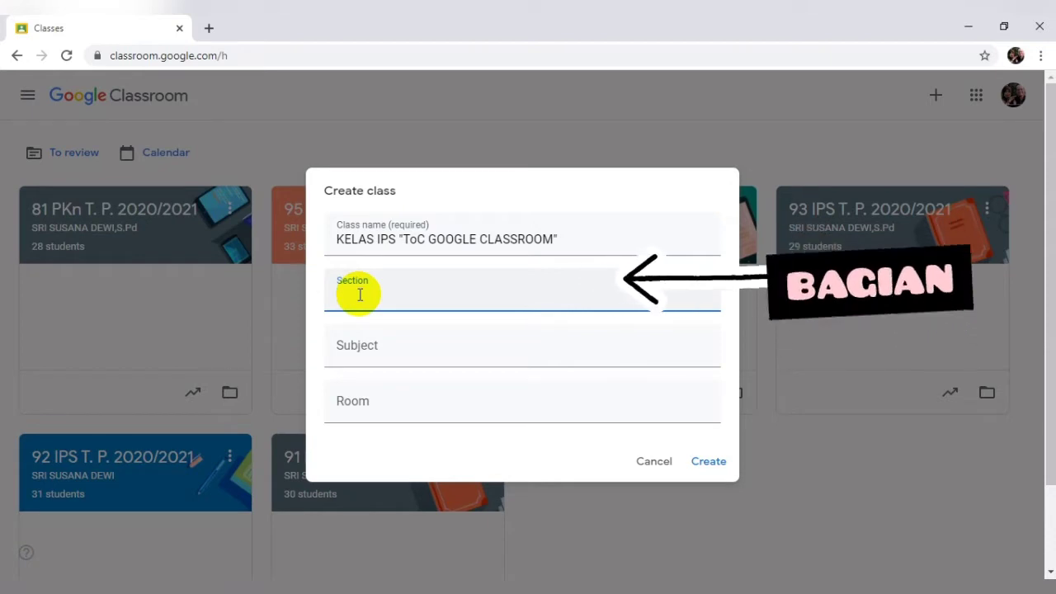
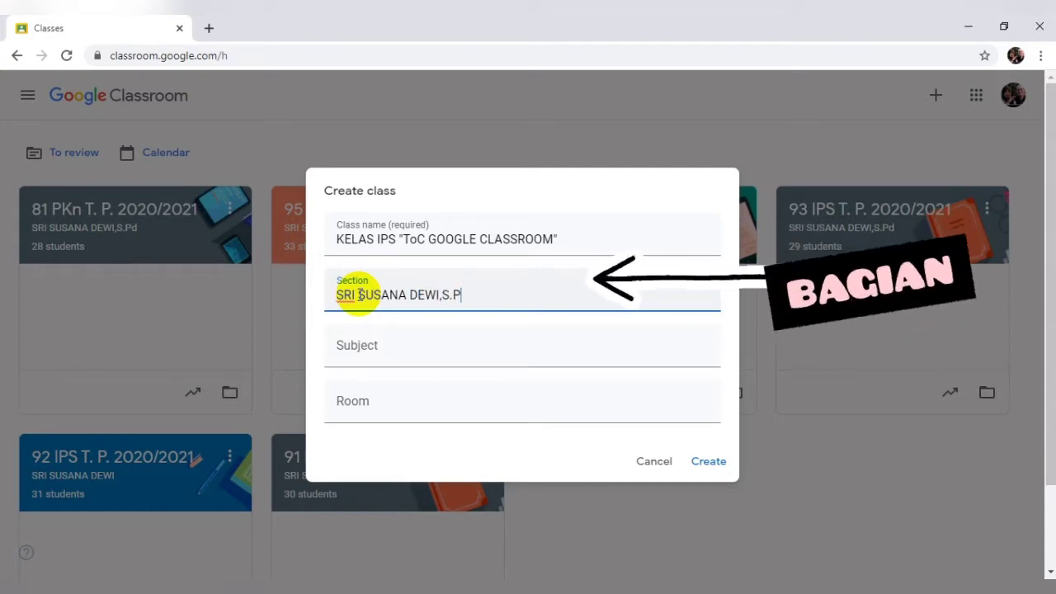
Step: Enter subject IPS and room UPT SMP NEGERI 19 MEDAN
click(361, 345)
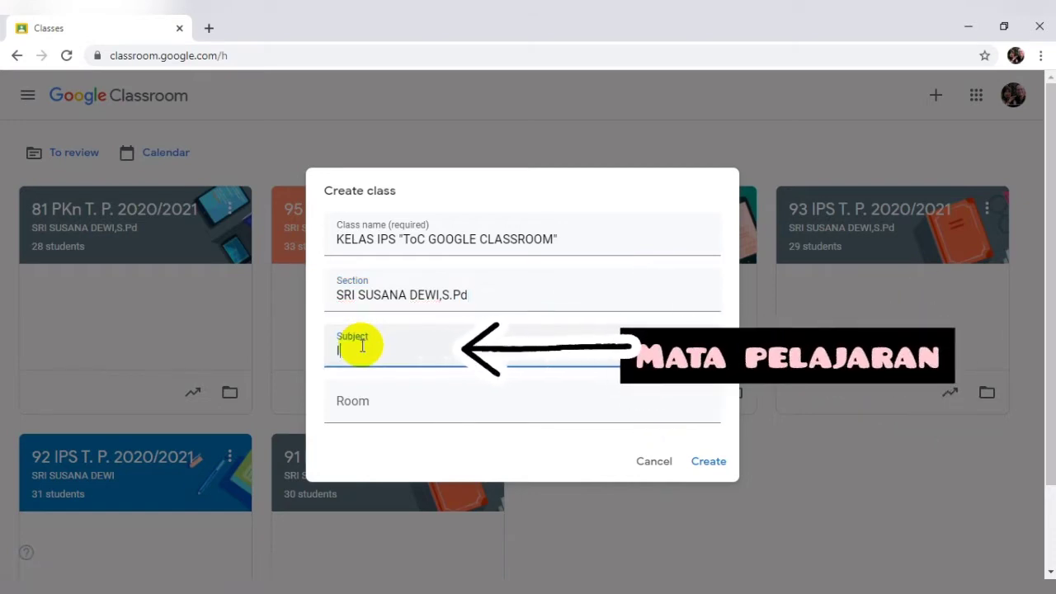
text(IPS)
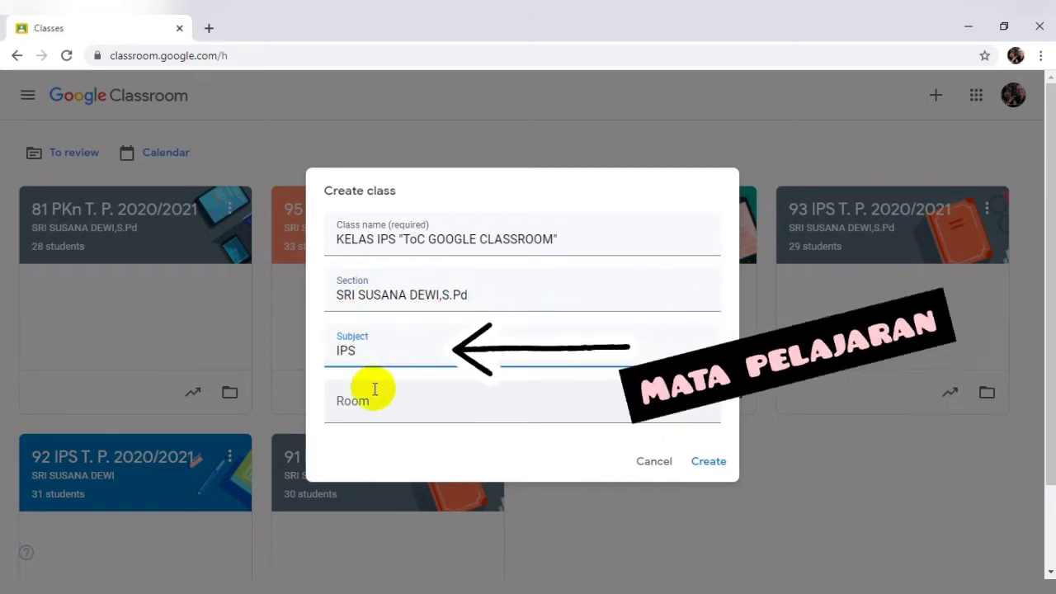
click(374, 393)
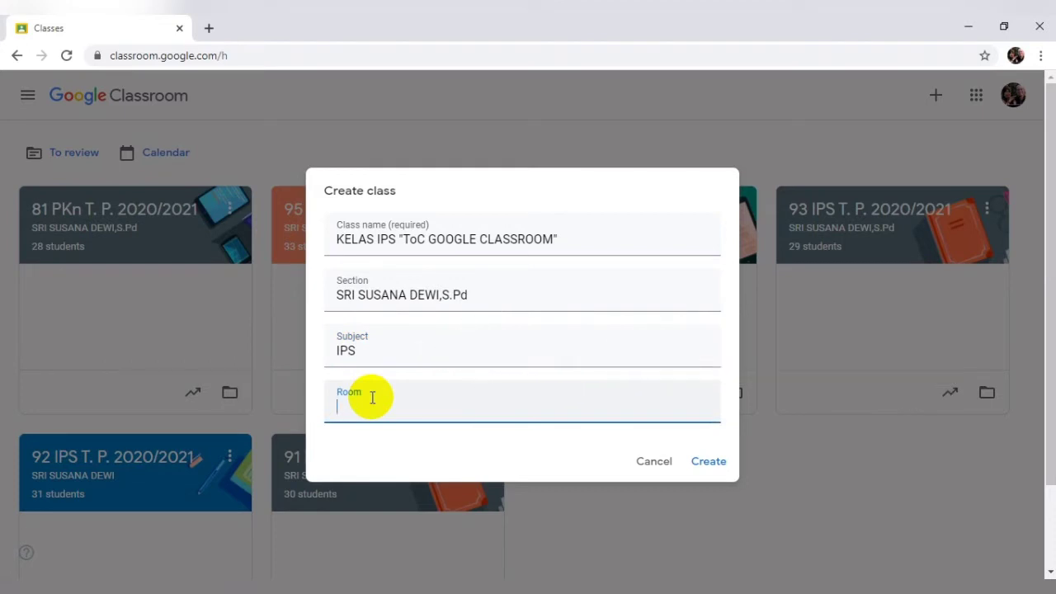
text(UP)
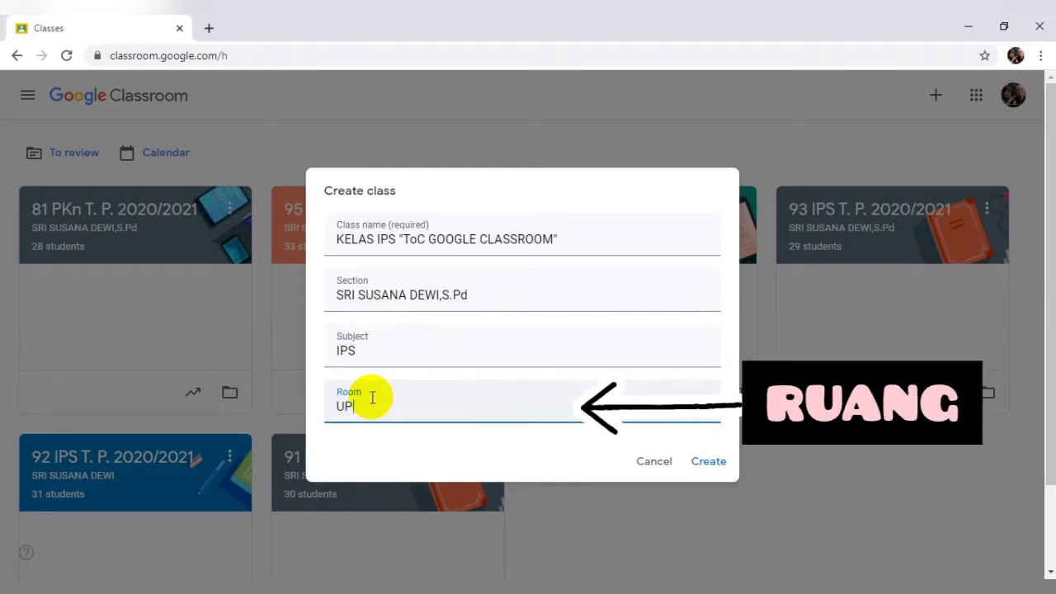
text(T SM)
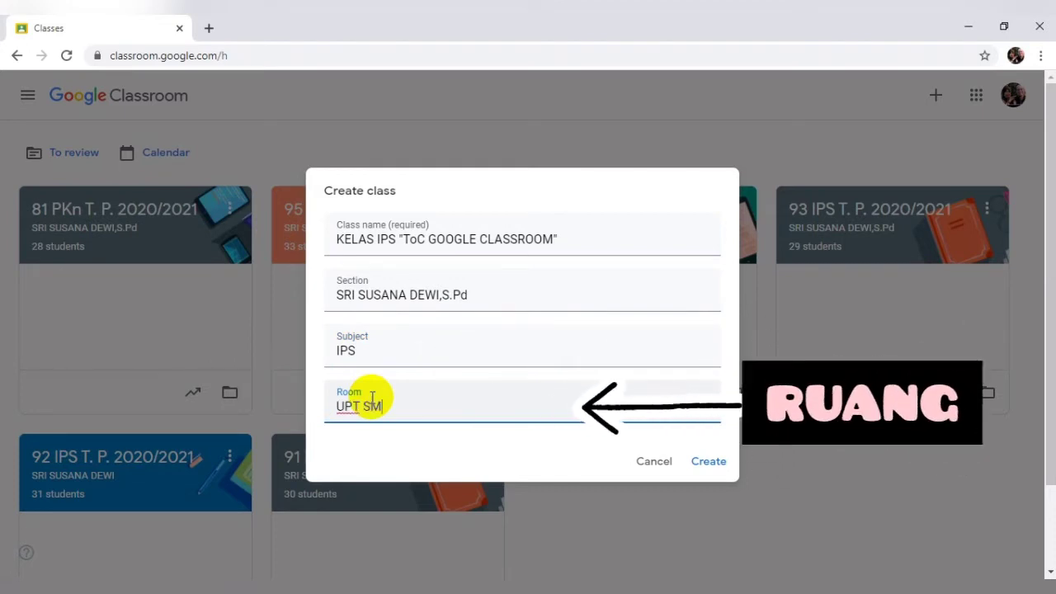
text(P NEGERI)
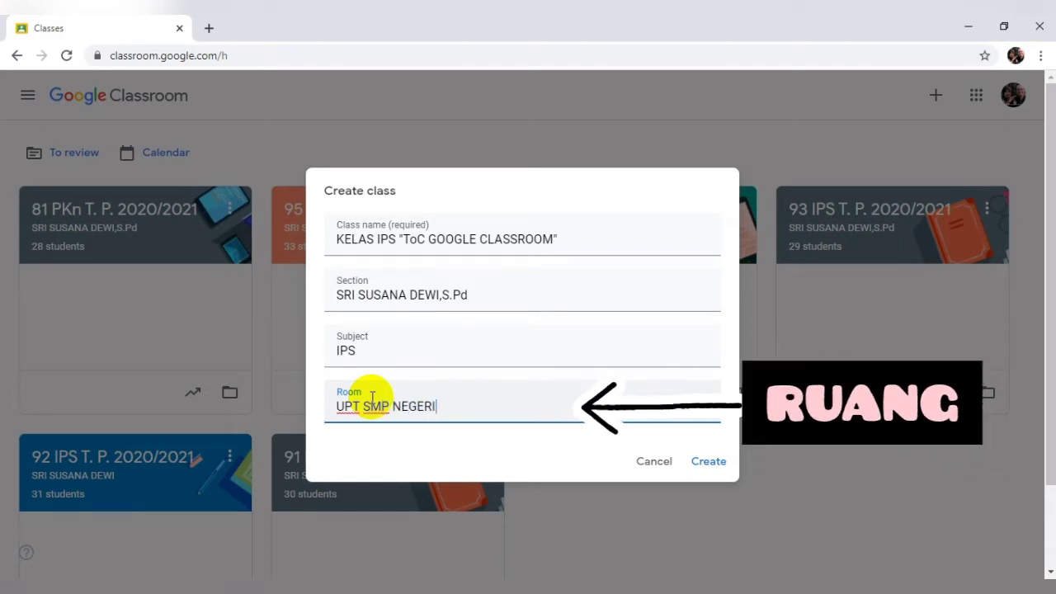
text( 19 M)
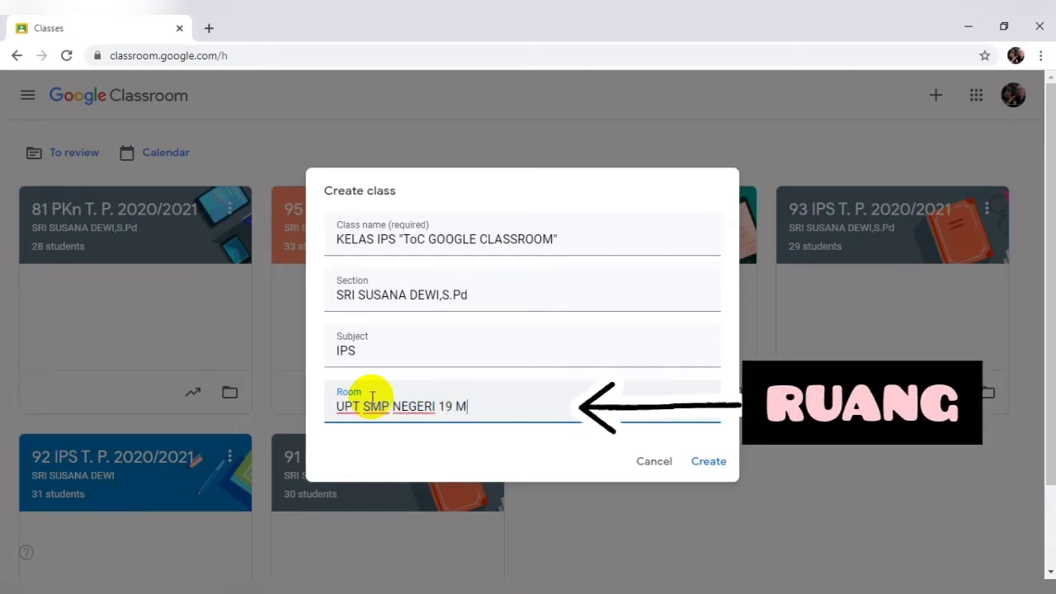
text(EDAN)
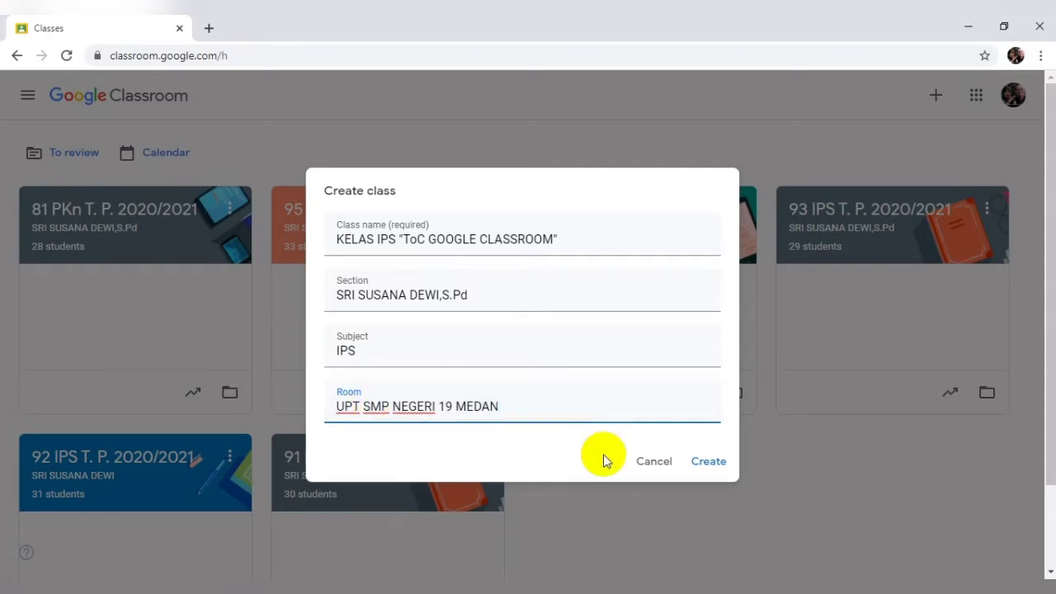
Step: Create the class and land on its Stream page with a class code assigned
click(699, 462)
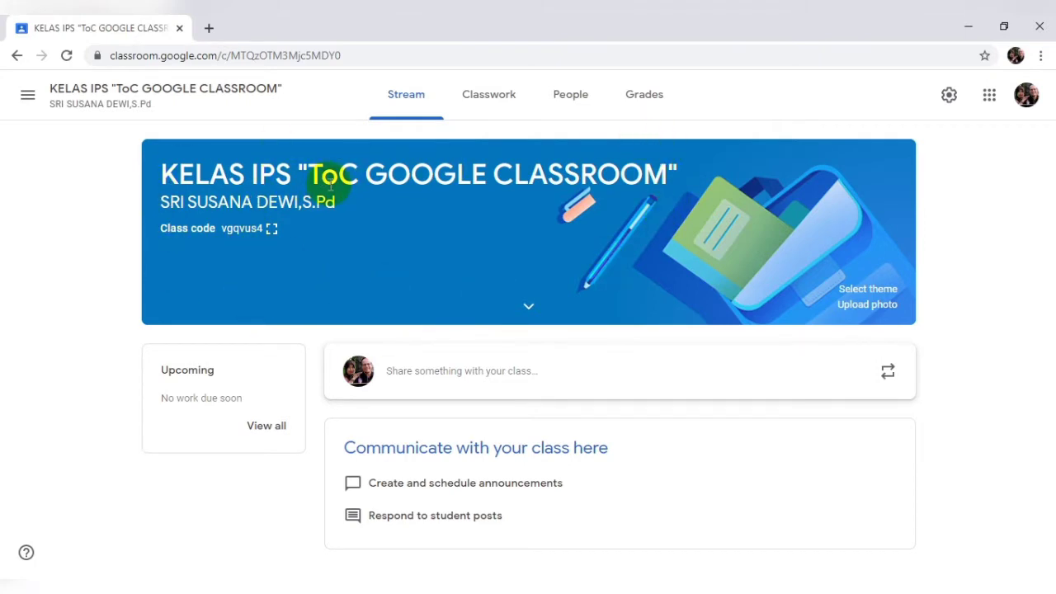
click(498, 234)
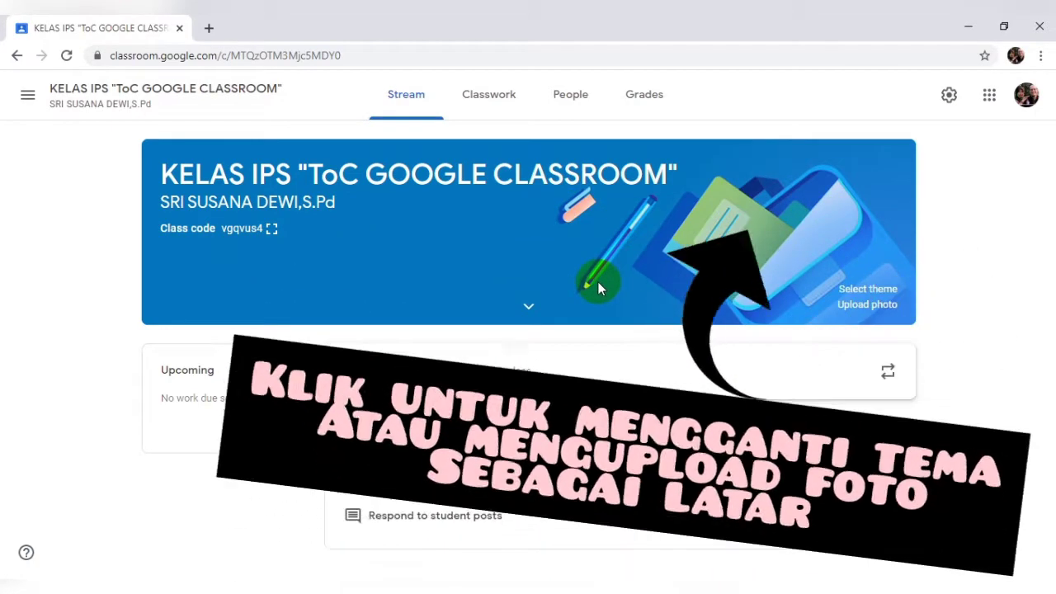
Step: Browse the header theme gallery, then apply the green globe theme from English & History
click(866, 291)
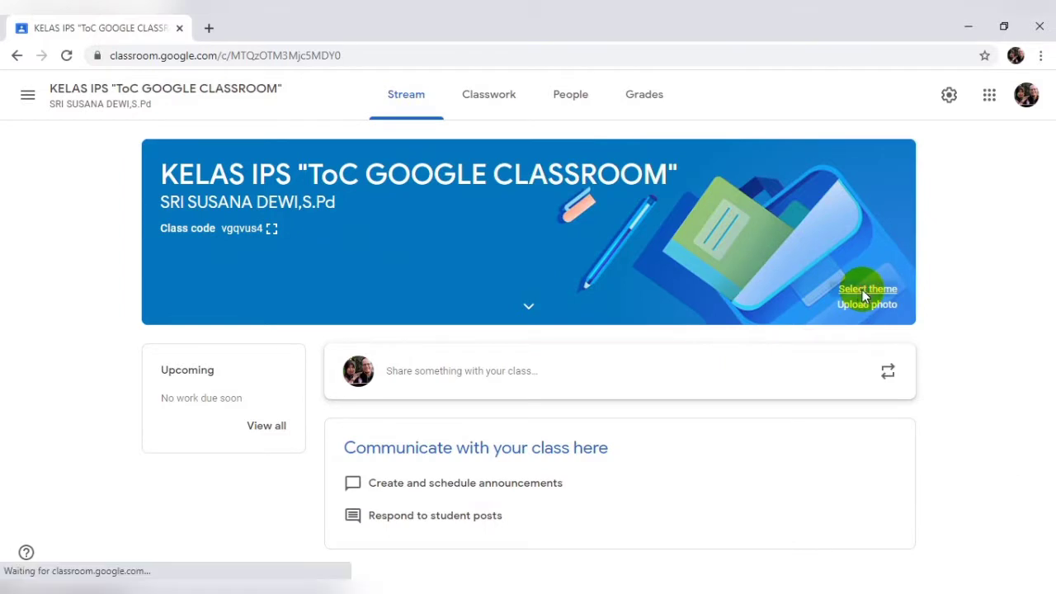
click(386, 275)
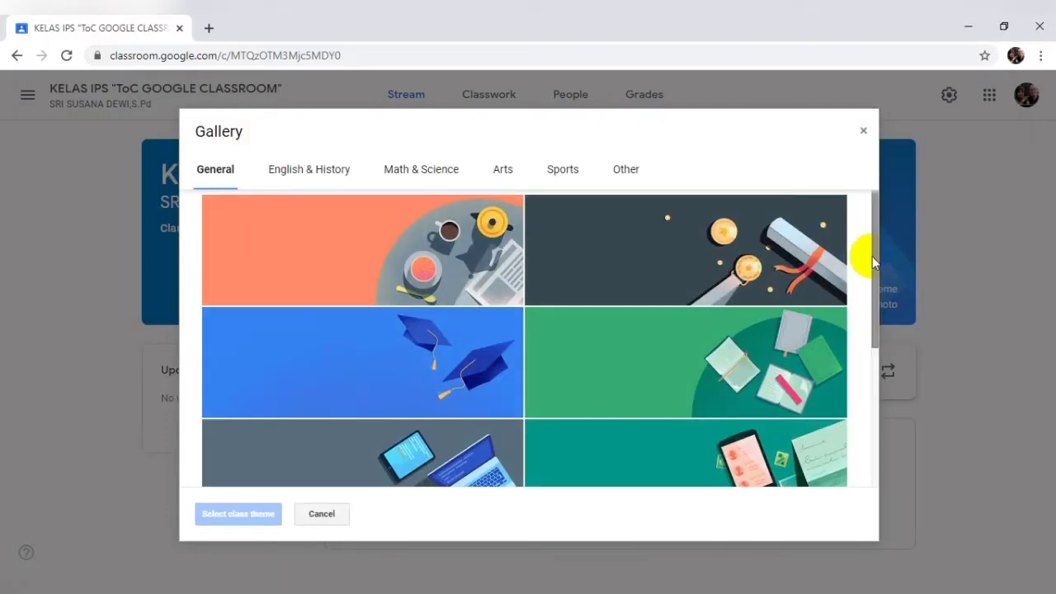
drag(872, 256, 868, 293)
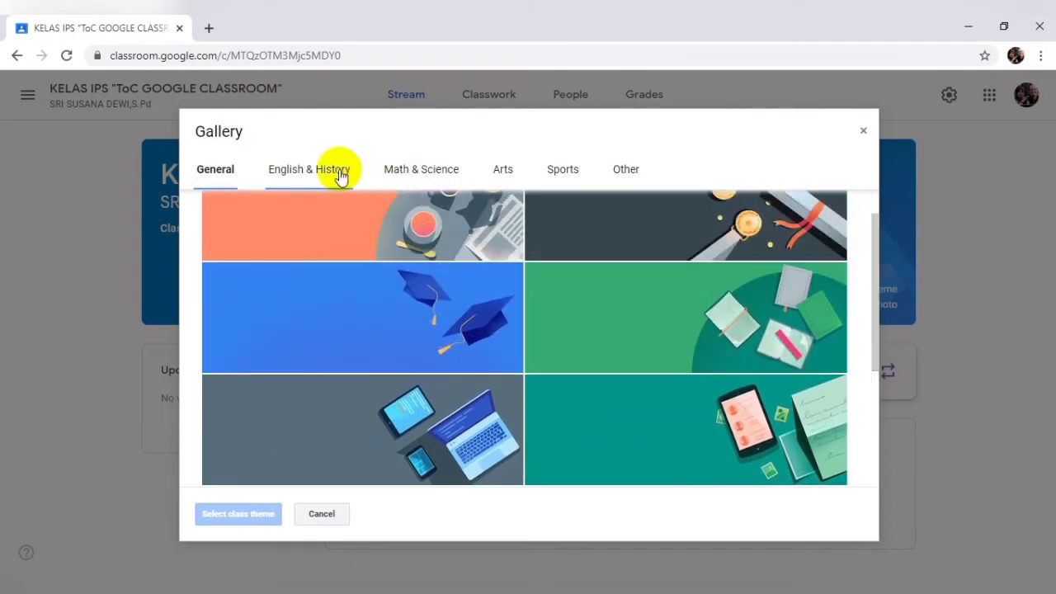
click(308, 172)
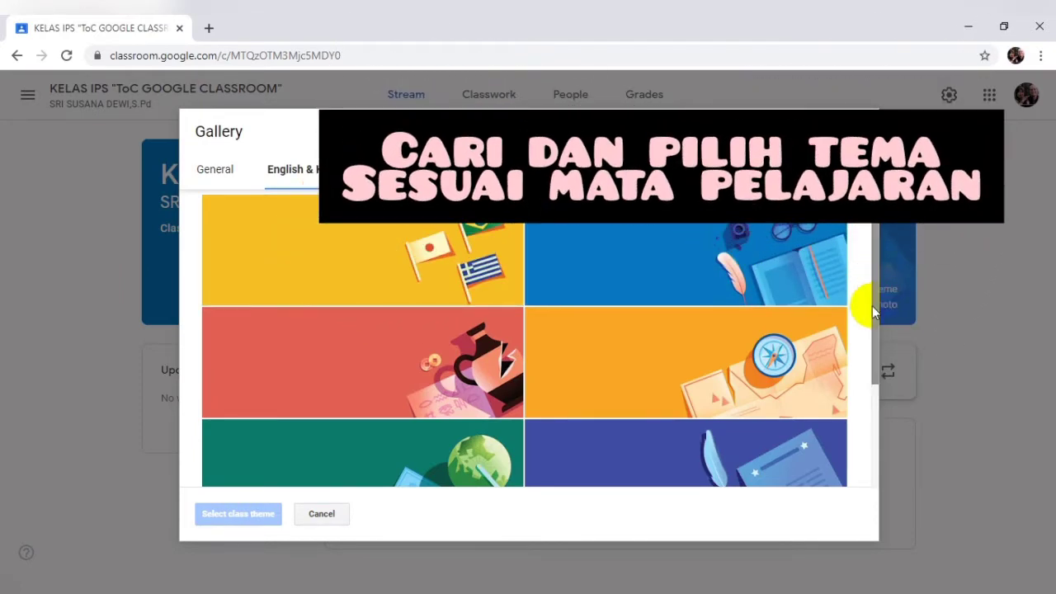
drag(872, 306, 866, 376)
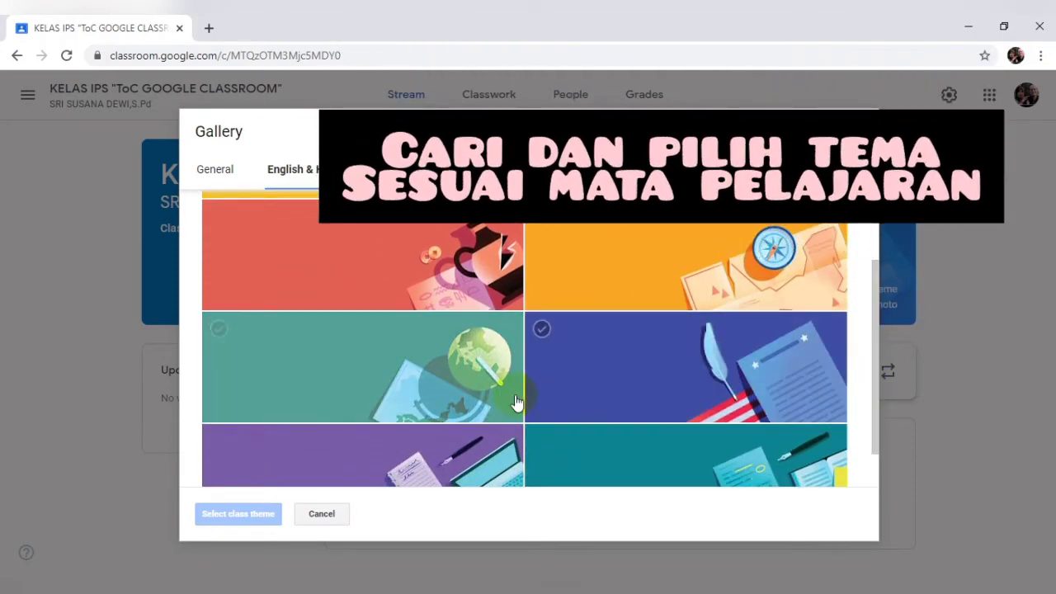
click(491, 399)
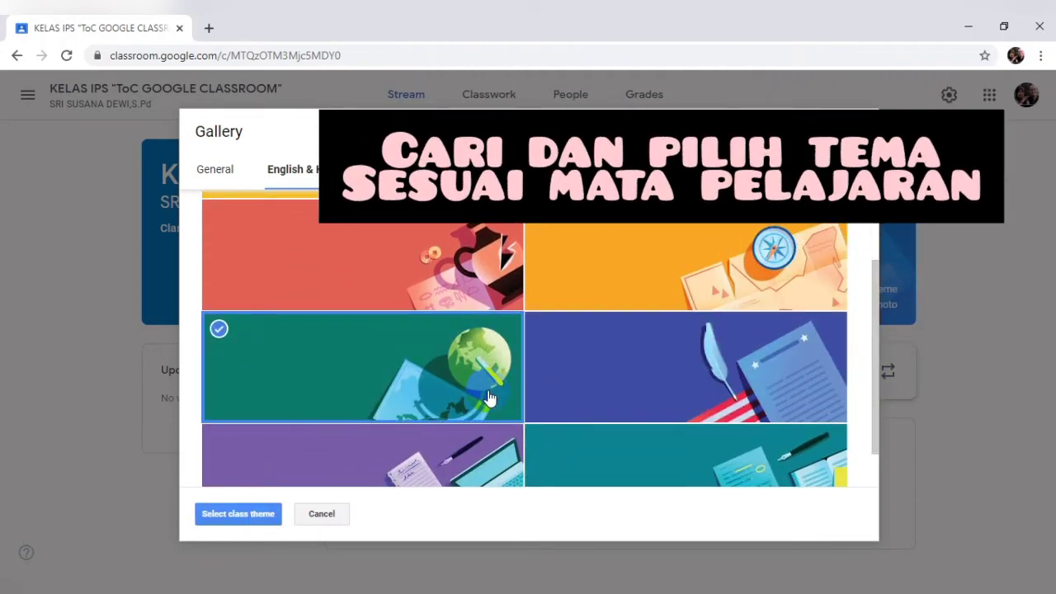
click(237, 514)
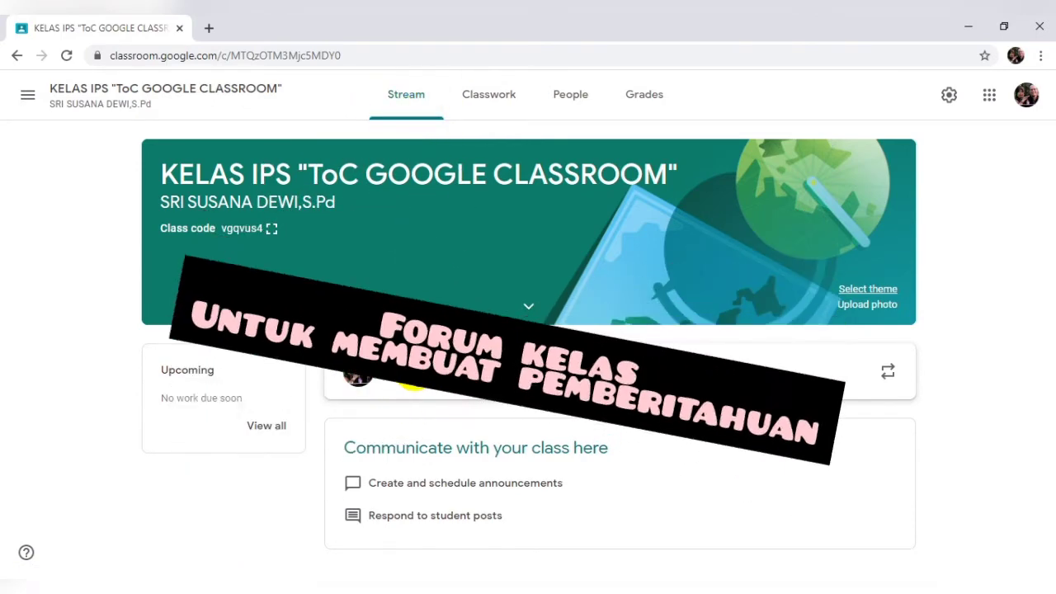
Step: Open the 'Share something with your class' composer, then switch to the Classwork page
click(416, 373)
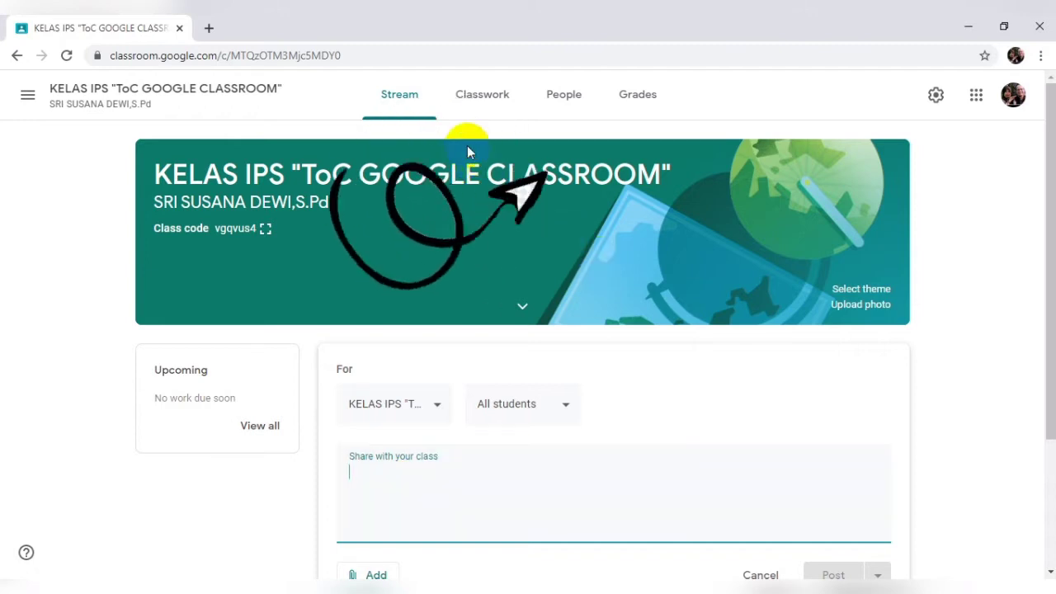
click(472, 111)
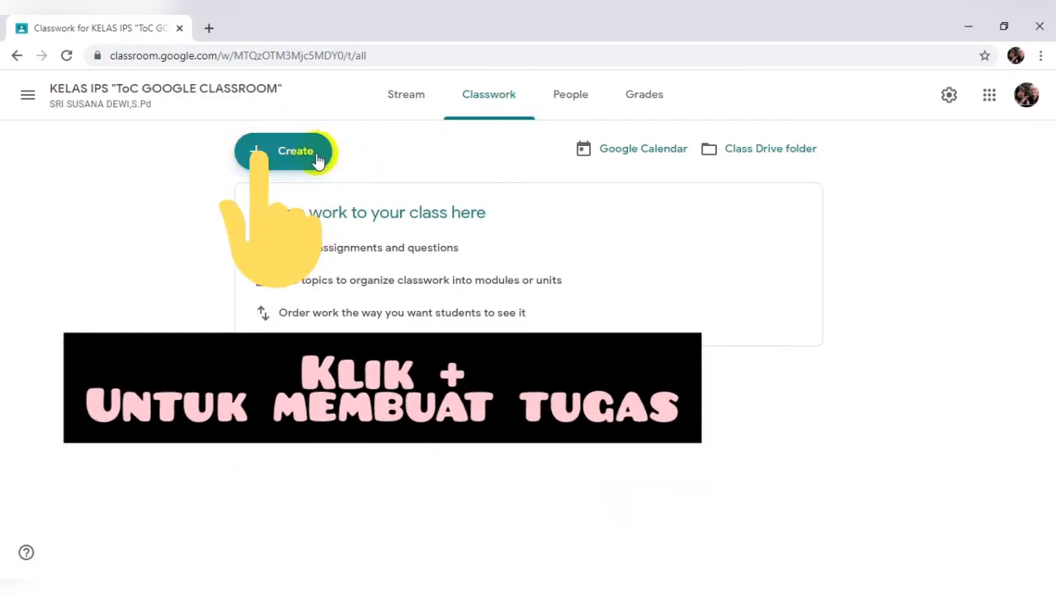
Step: Choose Create > Material on Classwork to open a blank Material form
click(251, 156)
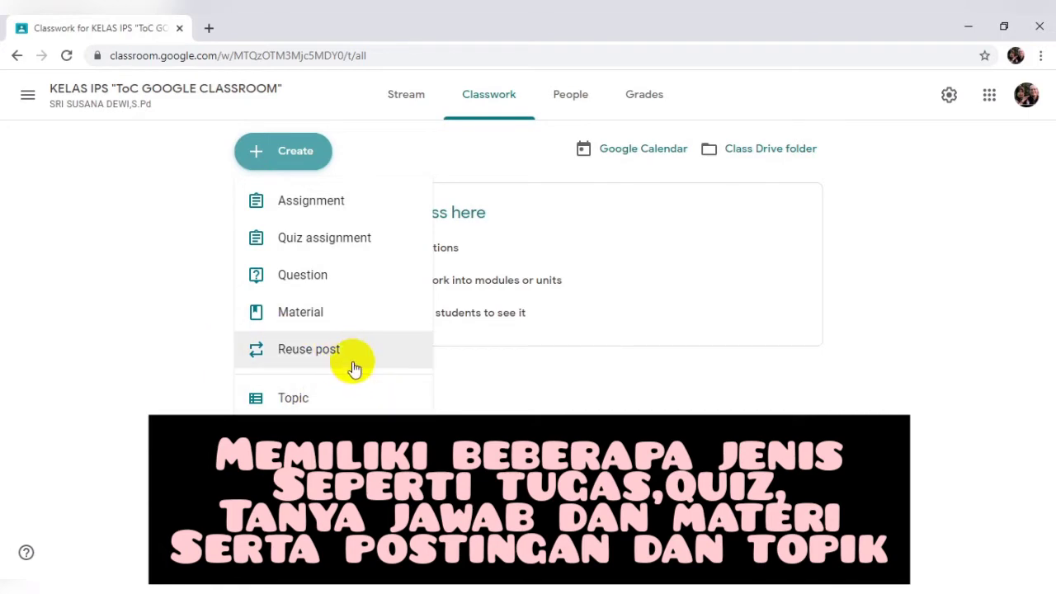
click(317, 322)
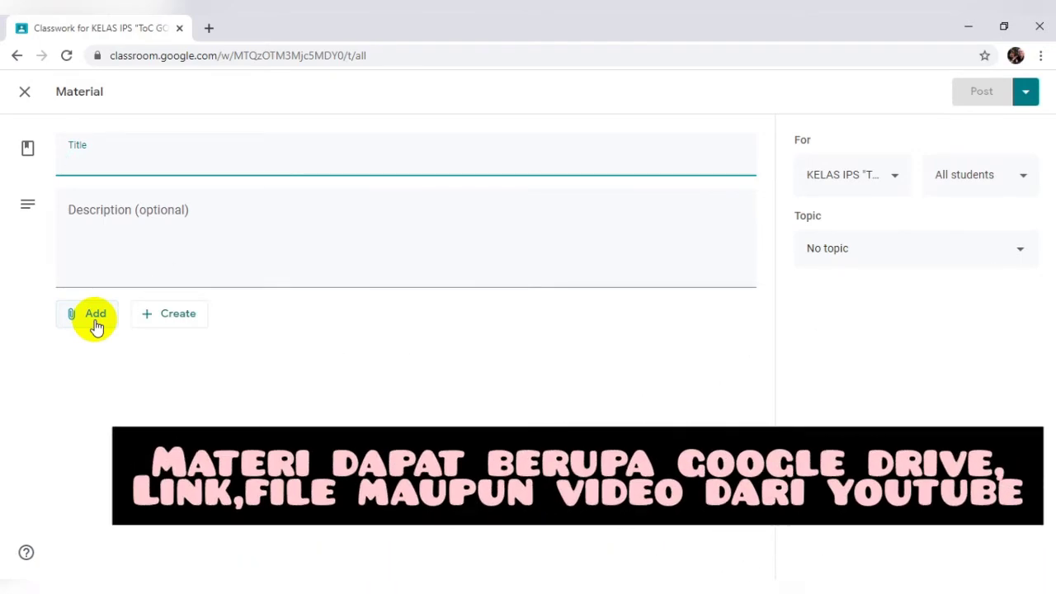
Step: Preview the attachment options, add the 81 PKn class as a recipient, then return to Classwork
click(96, 321)
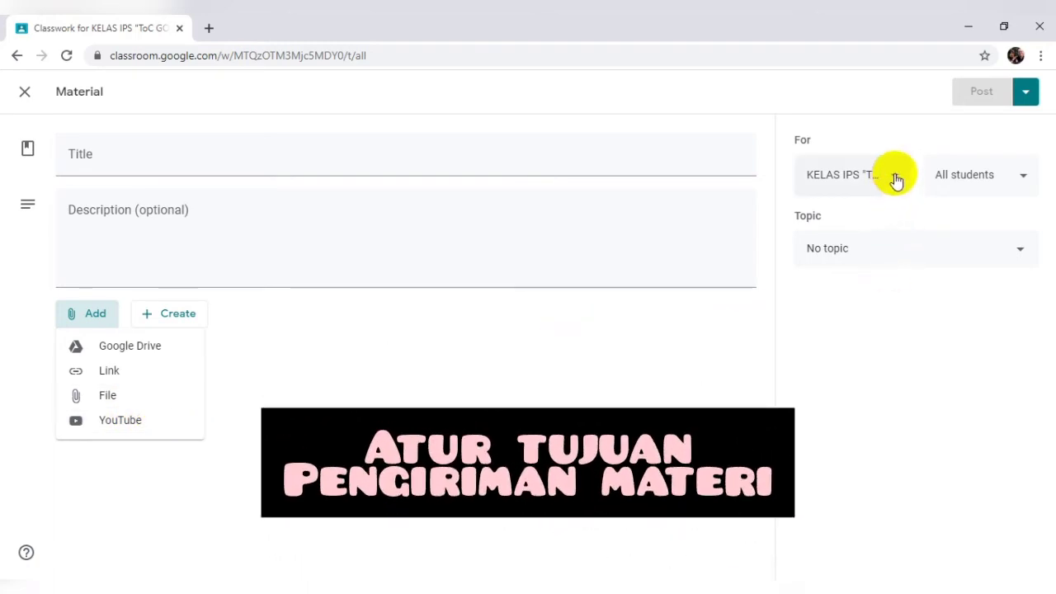
click(896, 180)
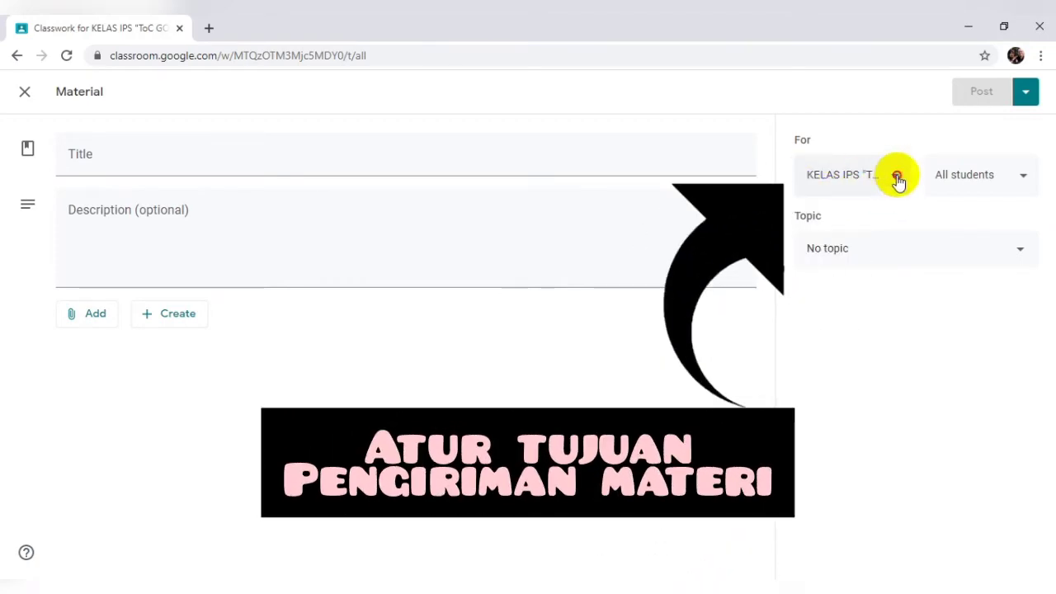
click(897, 180)
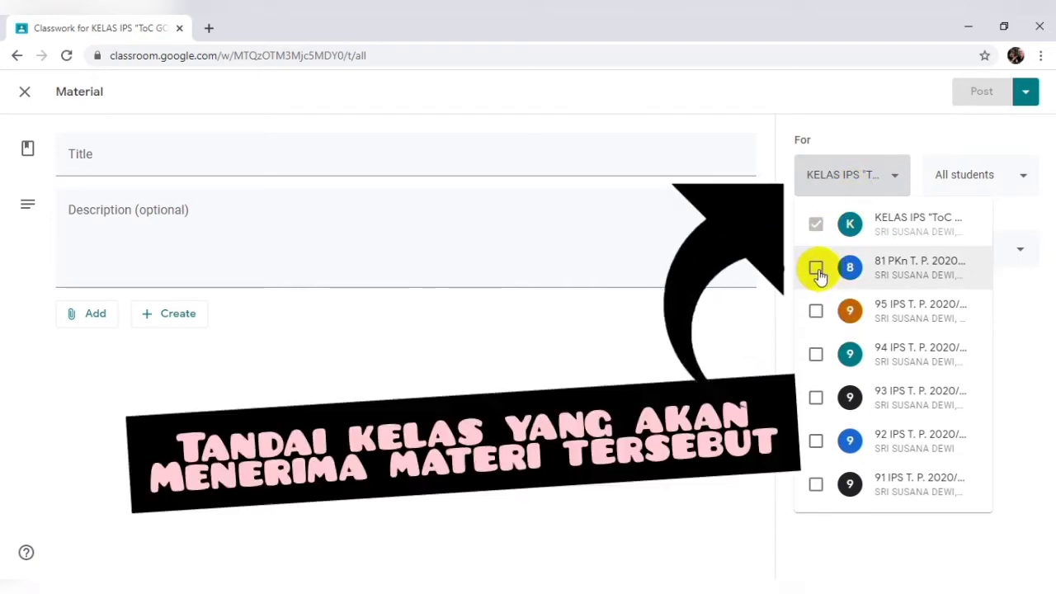
click(816, 270)
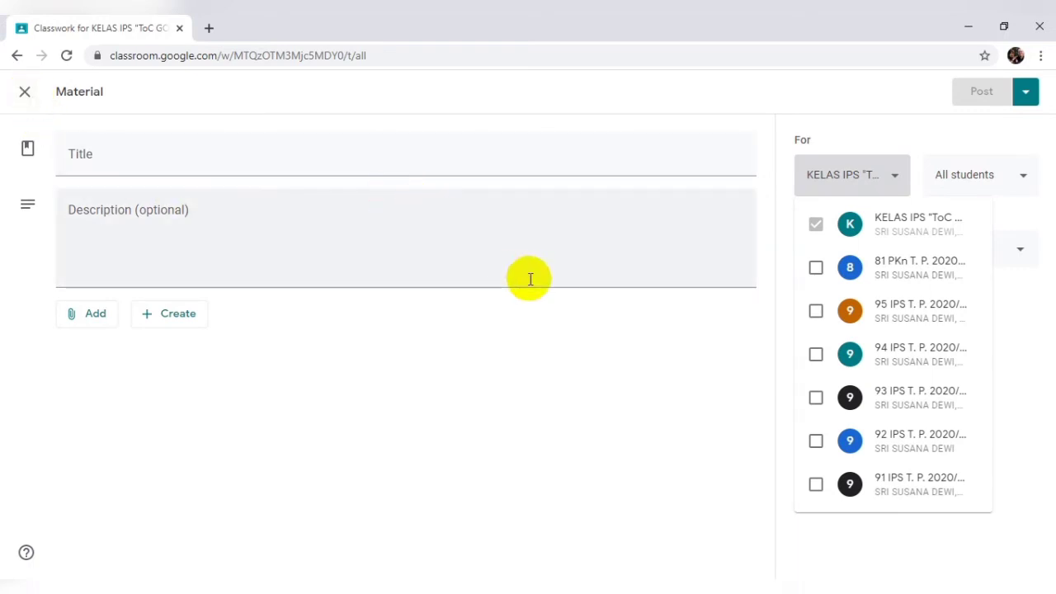
click(1027, 319)
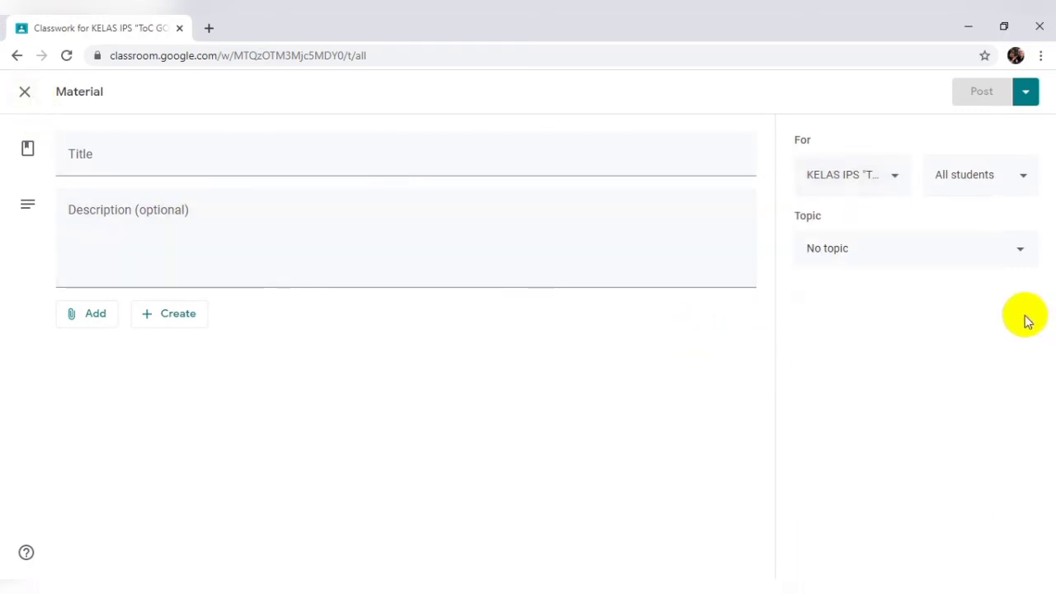
click(14, 56)
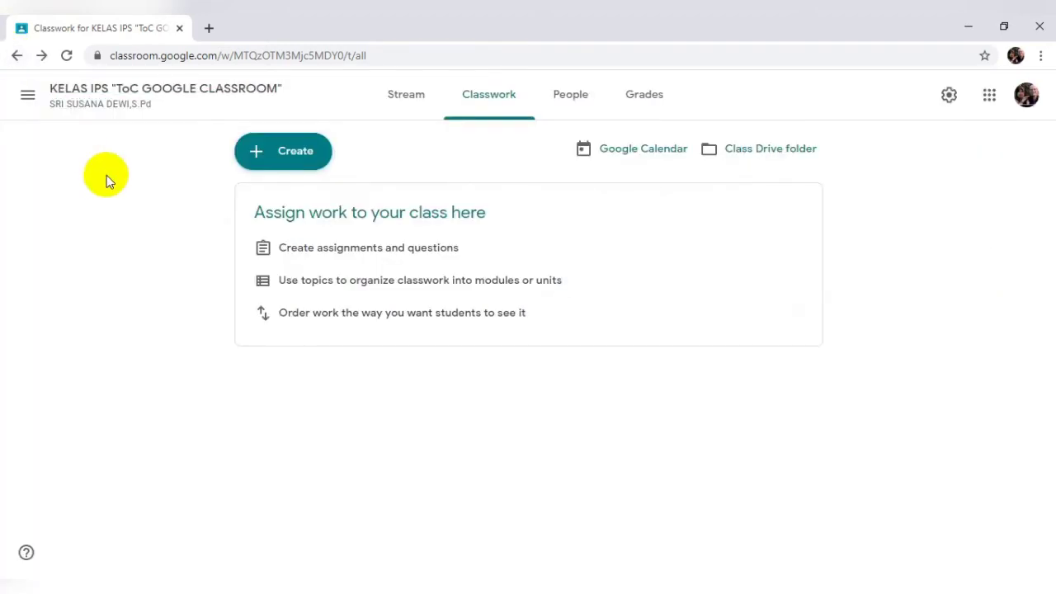
Step: Open a blank Assignment form and review its Drive, Link, File and YouTube attachment options
click(281, 156)
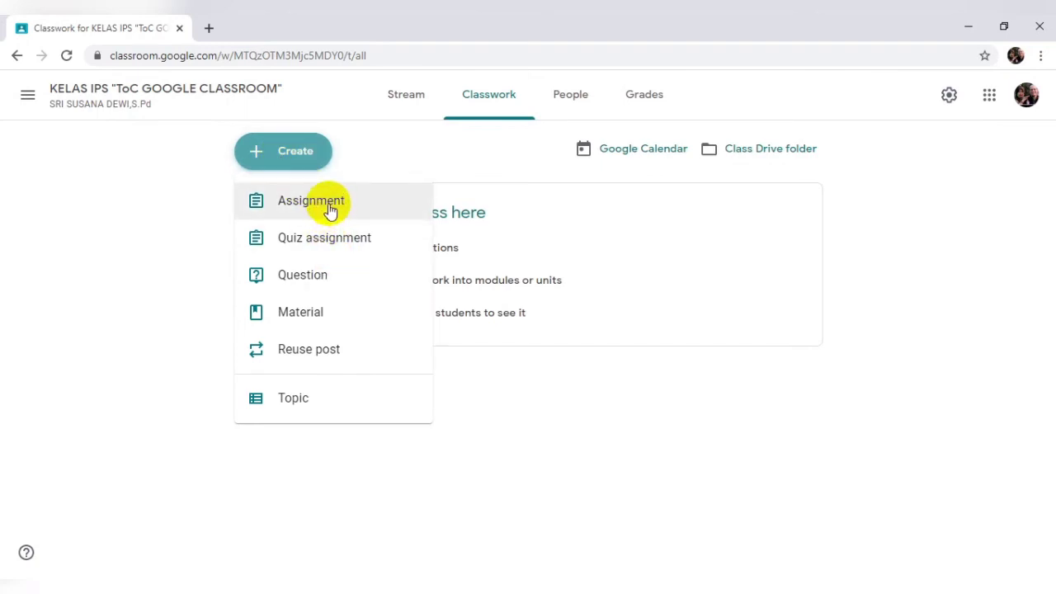
click(330, 207)
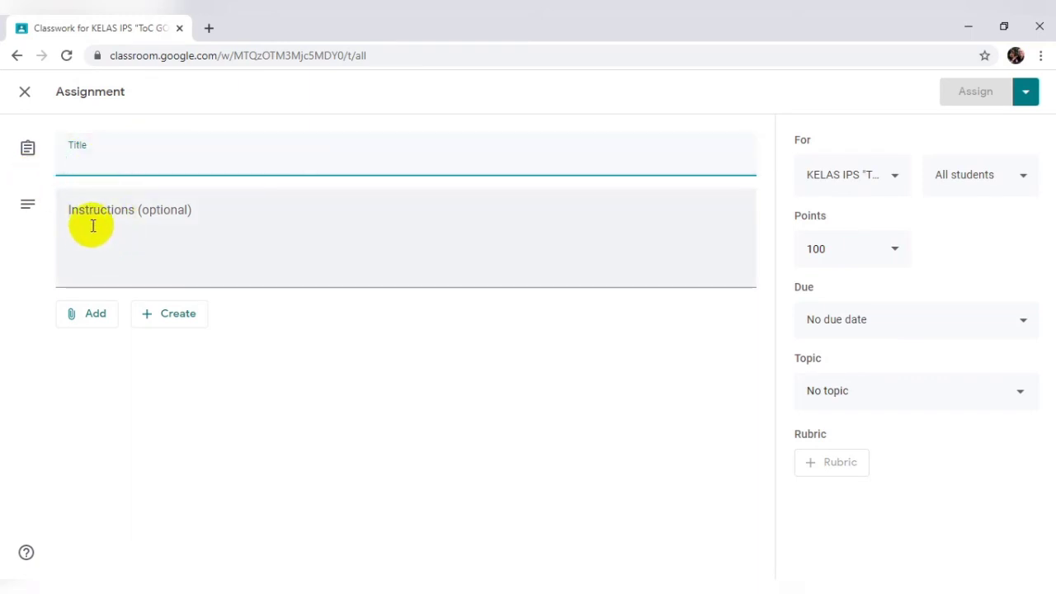
click(97, 323)
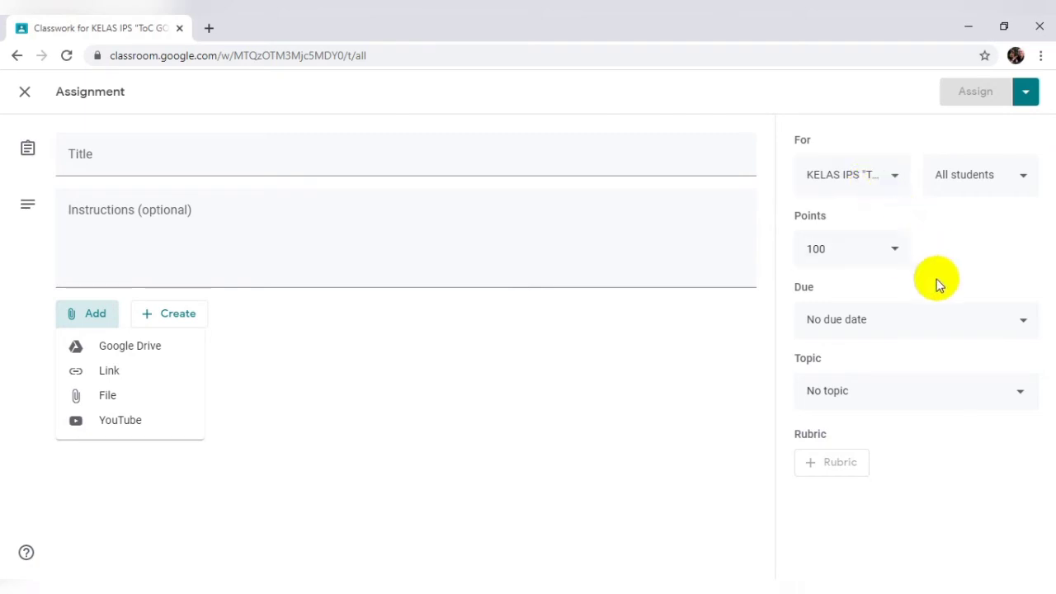
click(1019, 325)
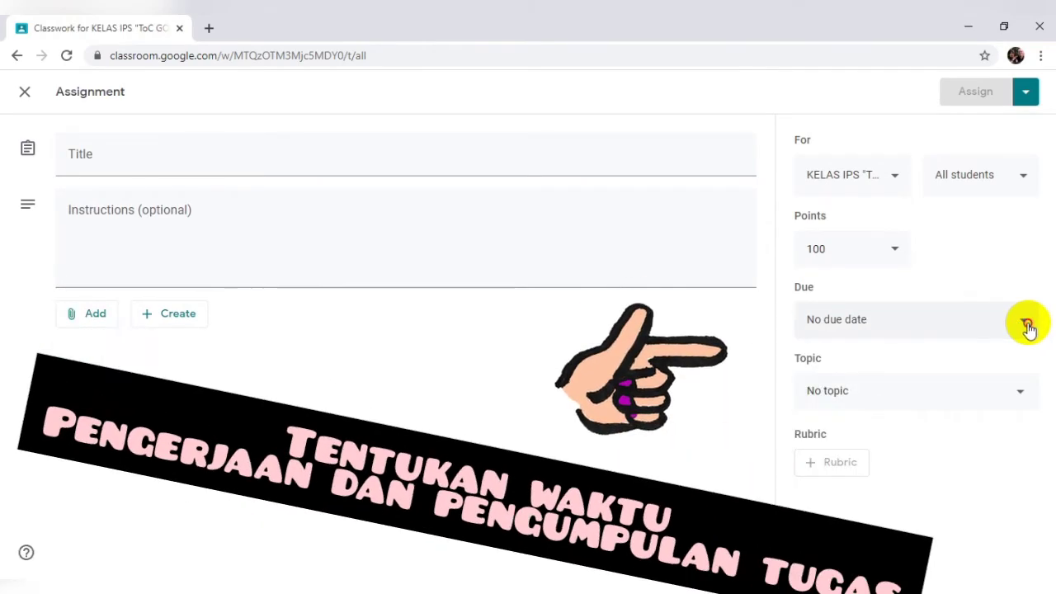
Step: Set the assignment due Aug 31, 2020 at 11:59 PM and keep it at No topic
click(1024, 326)
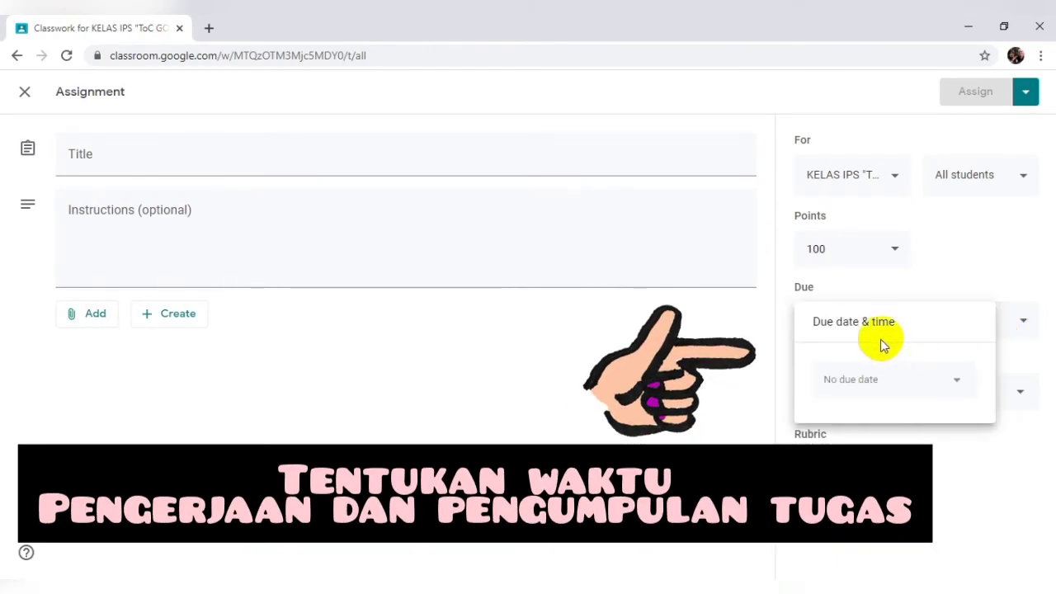
click(867, 380)
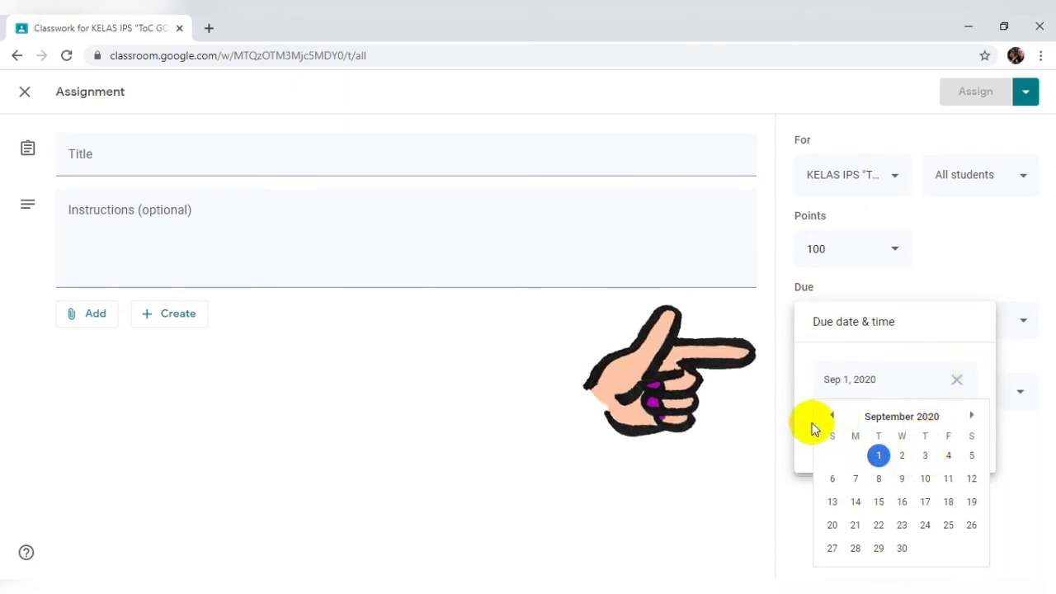
click(832, 417)
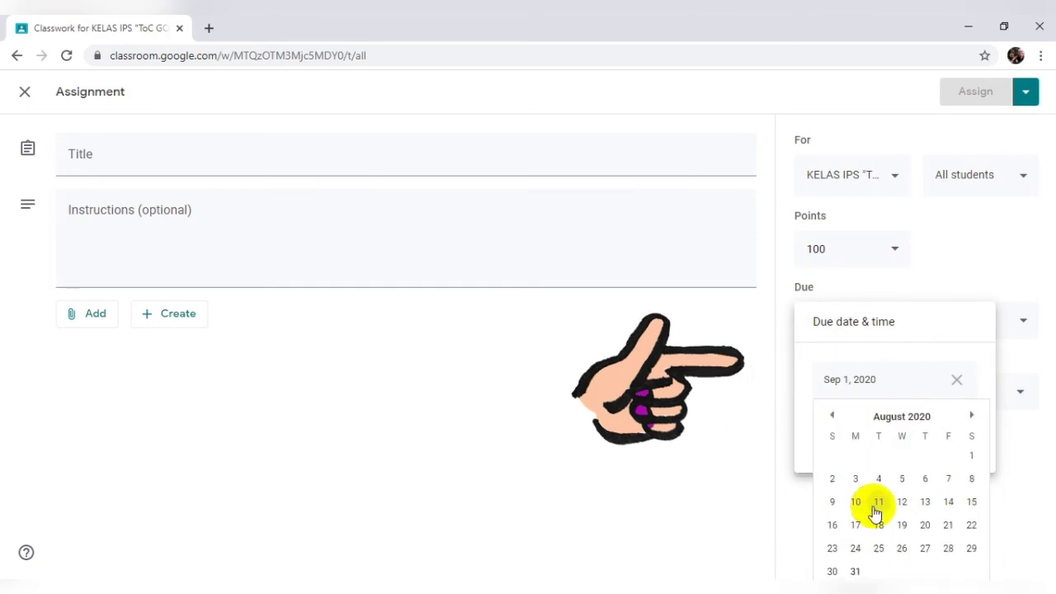
click(857, 571)
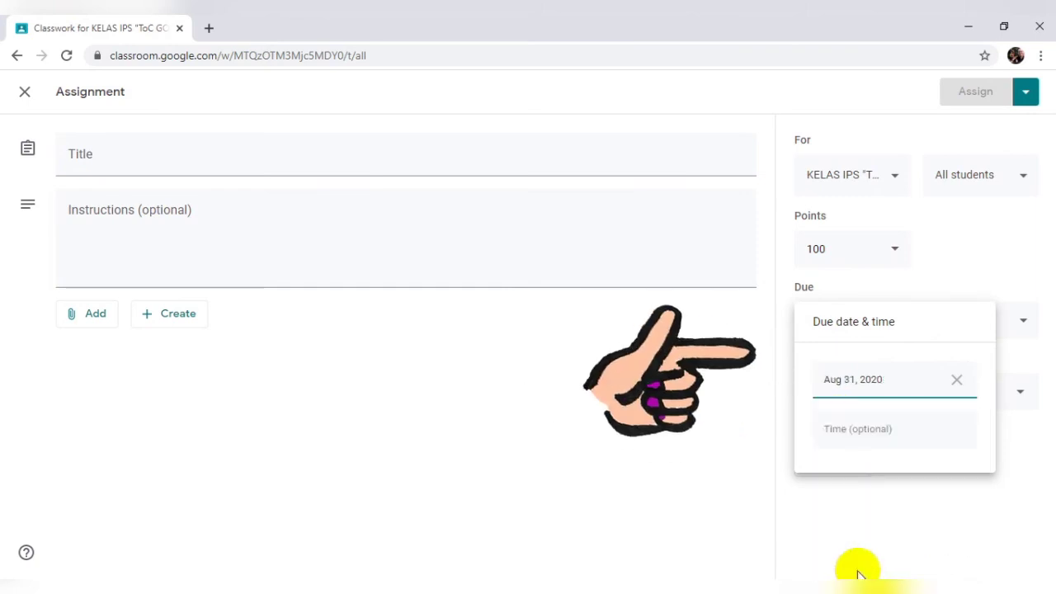
click(865, 428)
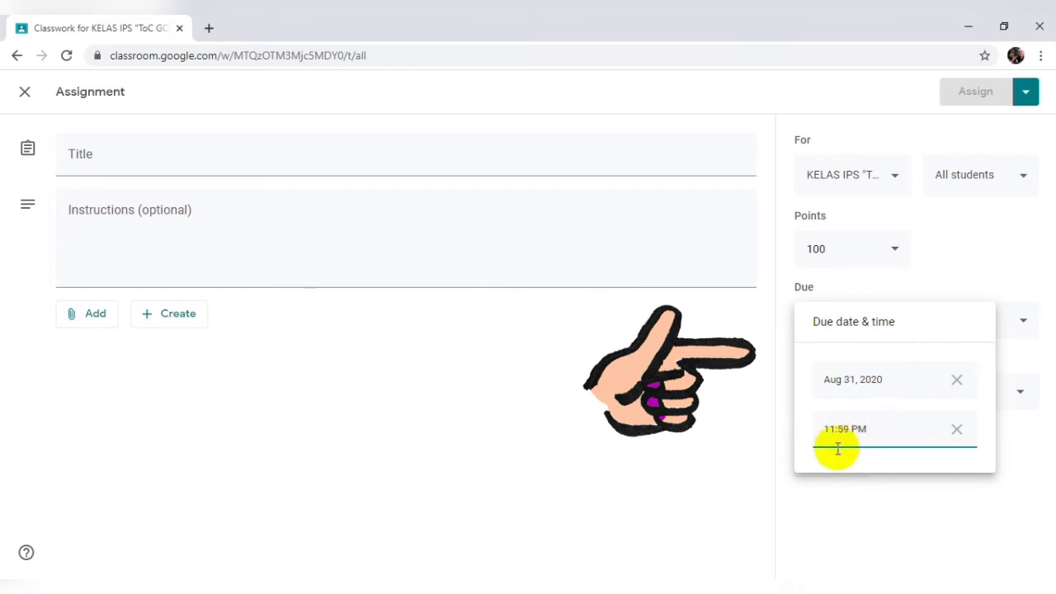
click(907, 488)
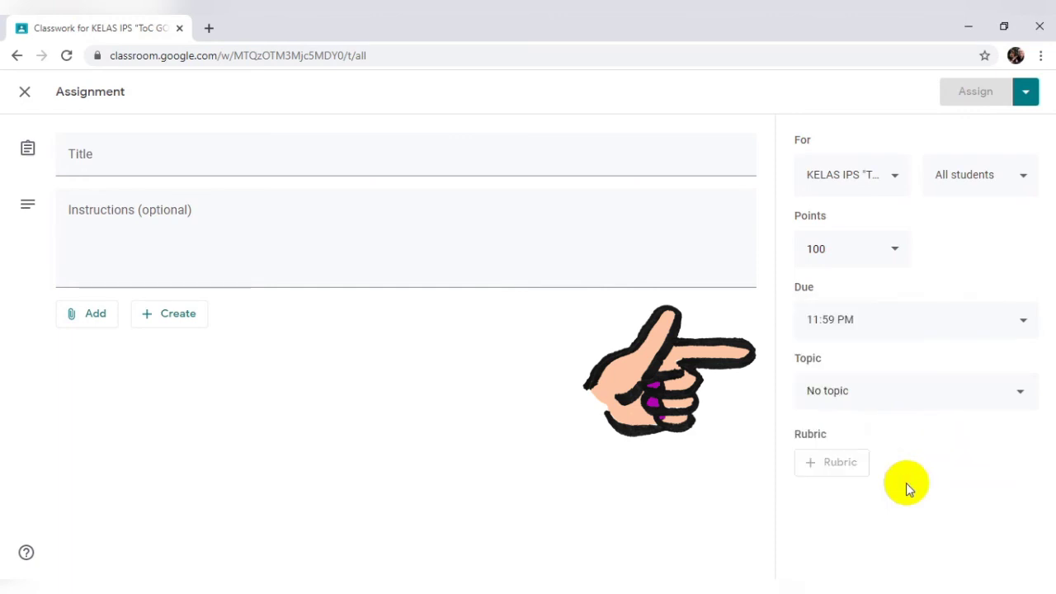
click(824, 396)
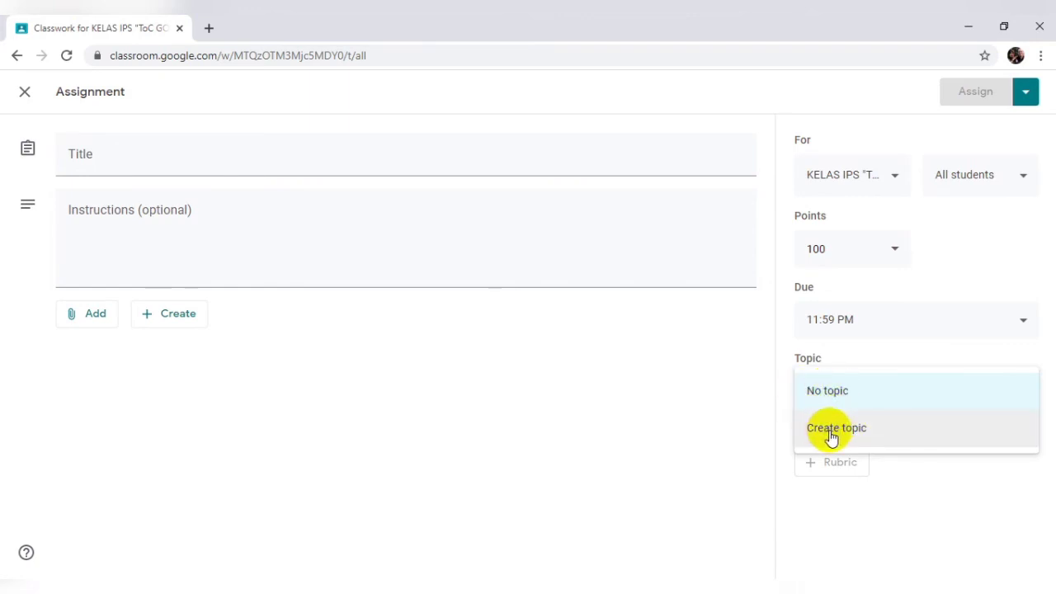
click(881, 469)
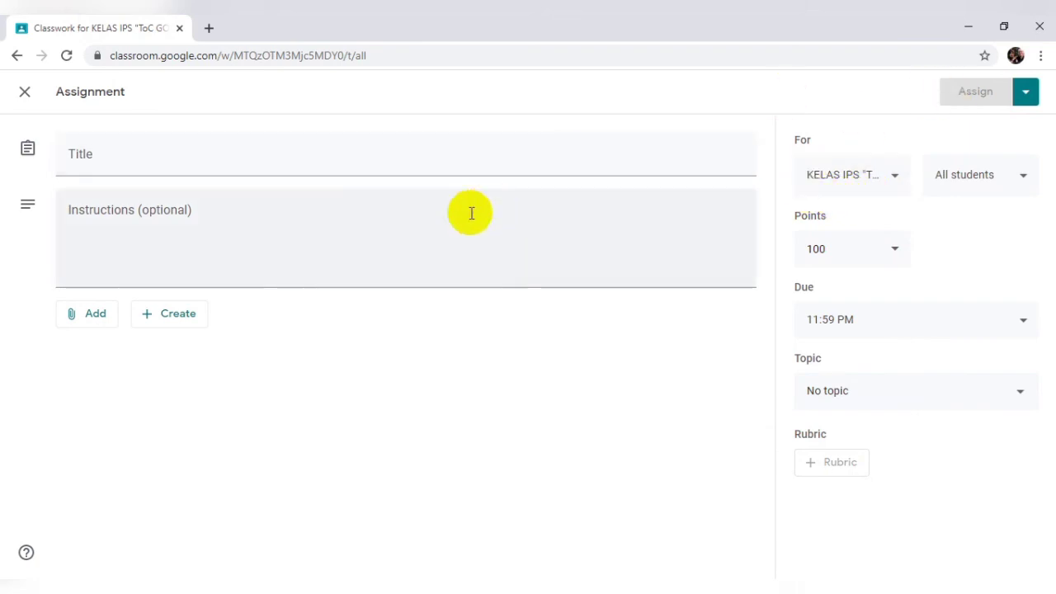
Step: Go back to Classwork, then view the People list with one teacher and no students
click(15, 58)
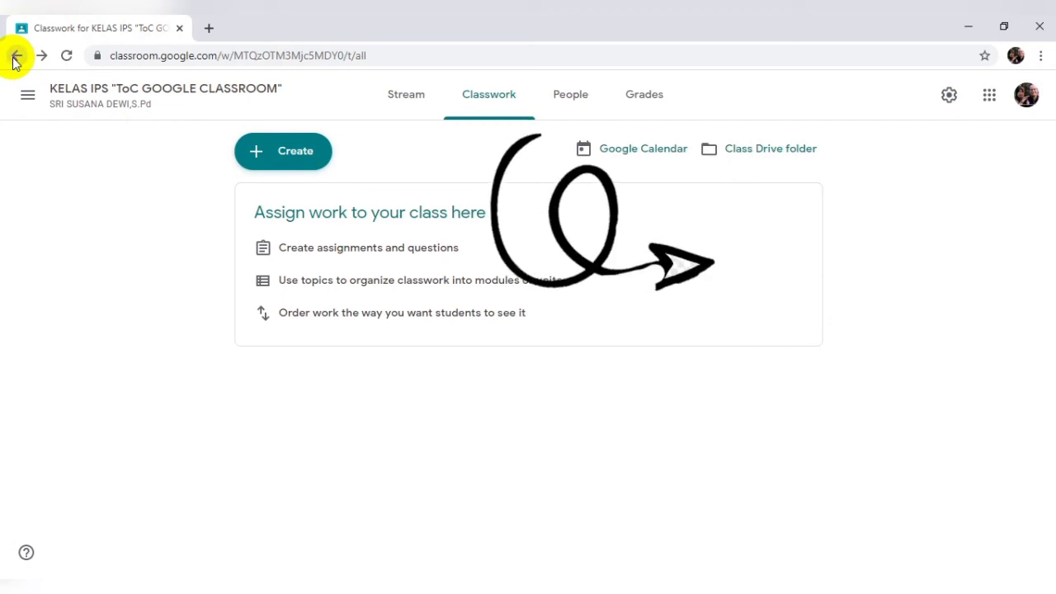
click(567, 99)
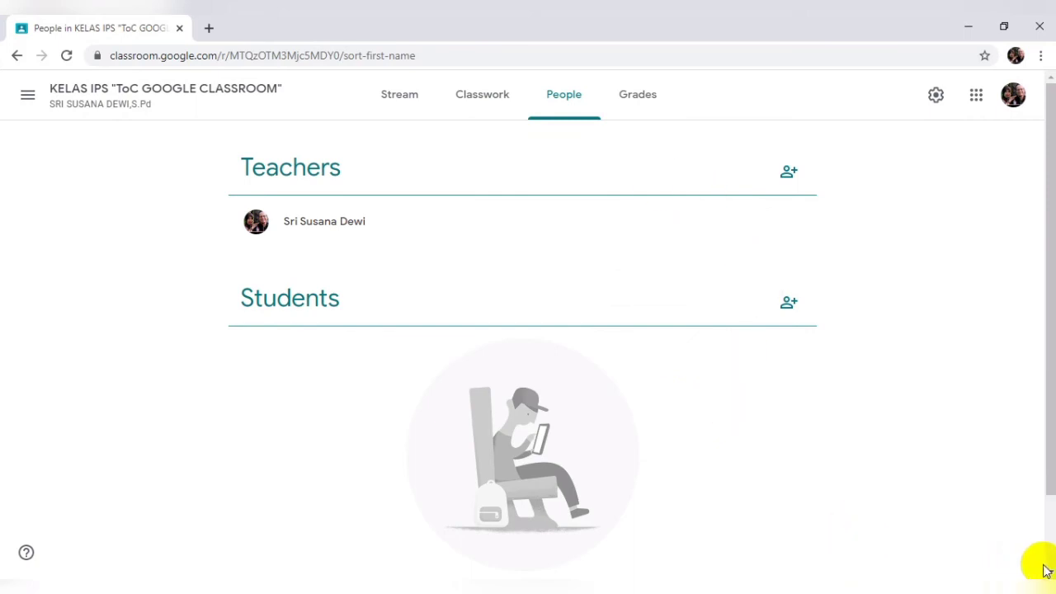
scroll(1049, 572, down, 3)
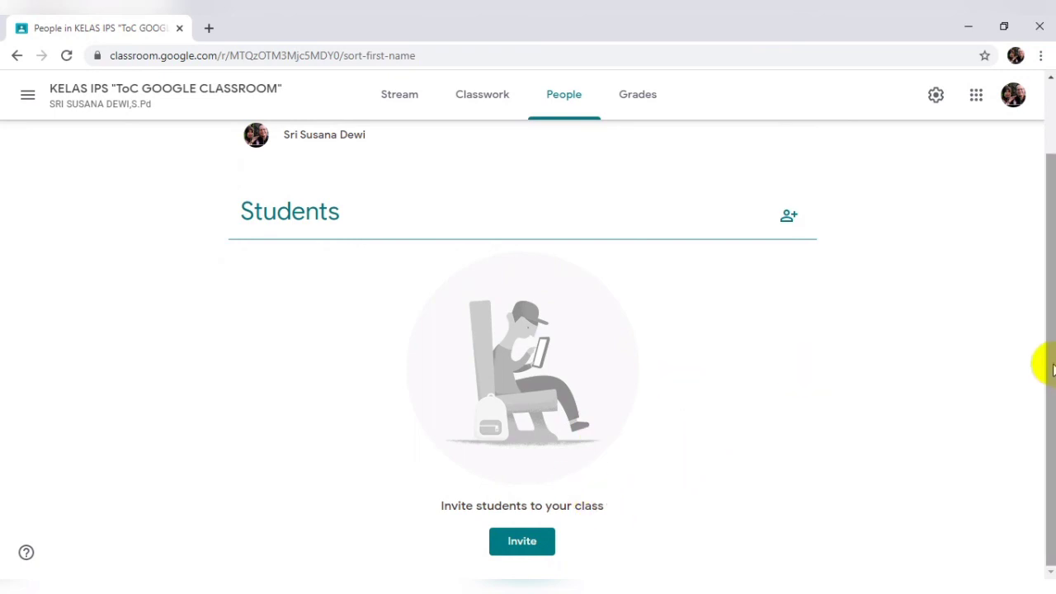
drag(1050, 359, 1051, 278)
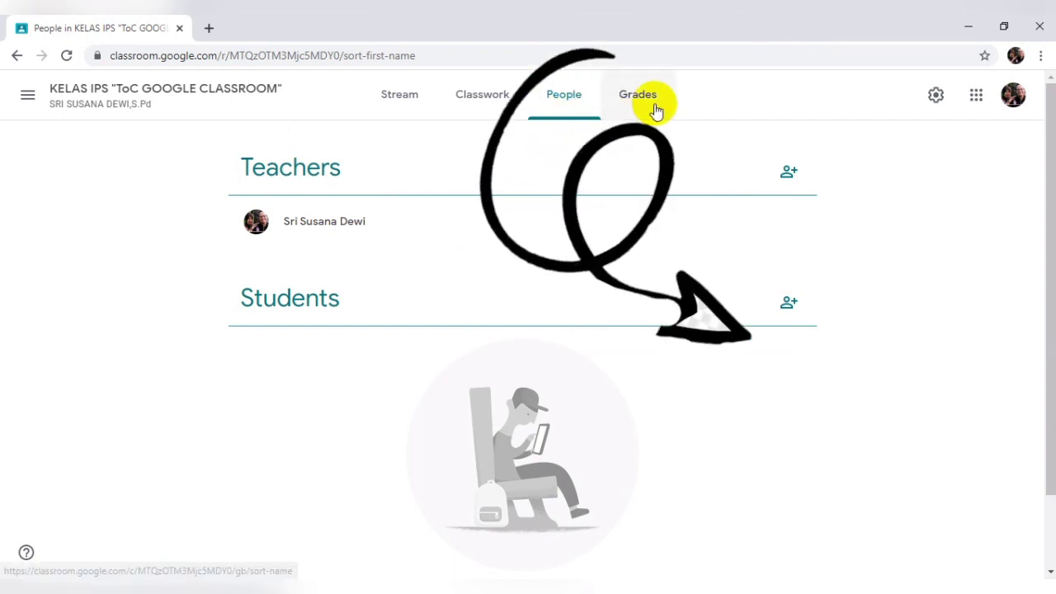
Step: Switch to the Grades tab, which shows no students or grades yet
click(654, 110)
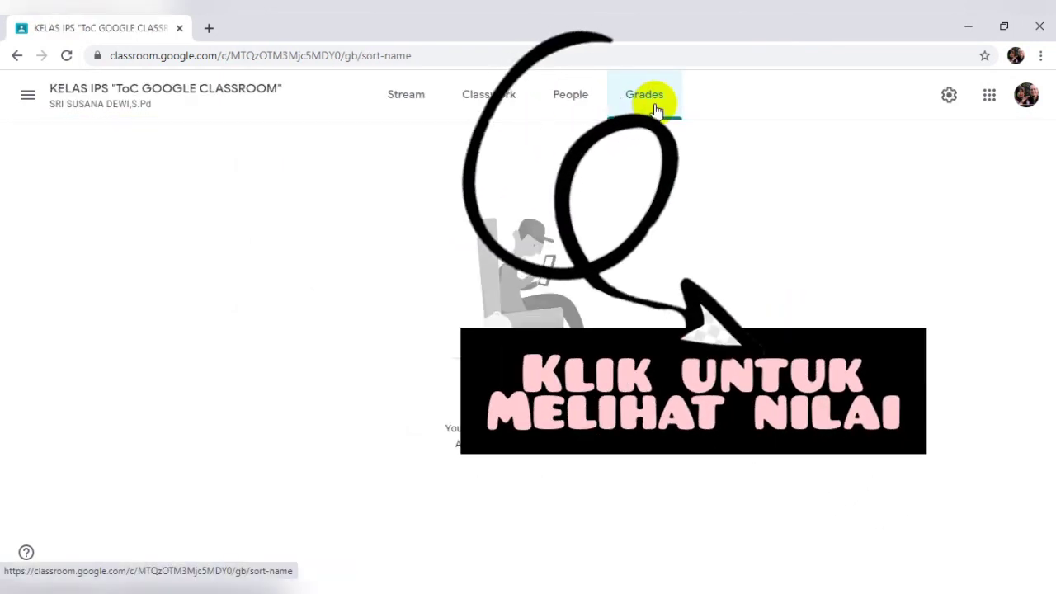